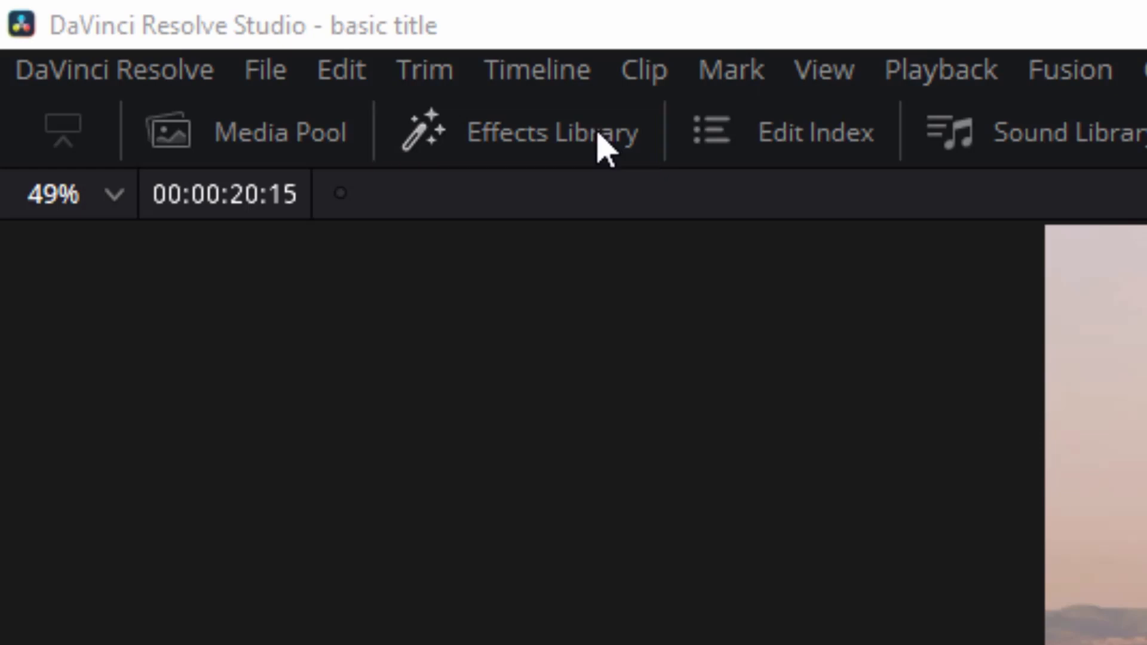
# - Add a basic Text title on the track above the bridge footage and lengthen it to about 7 seconds
pyautogui.click(595, 145)
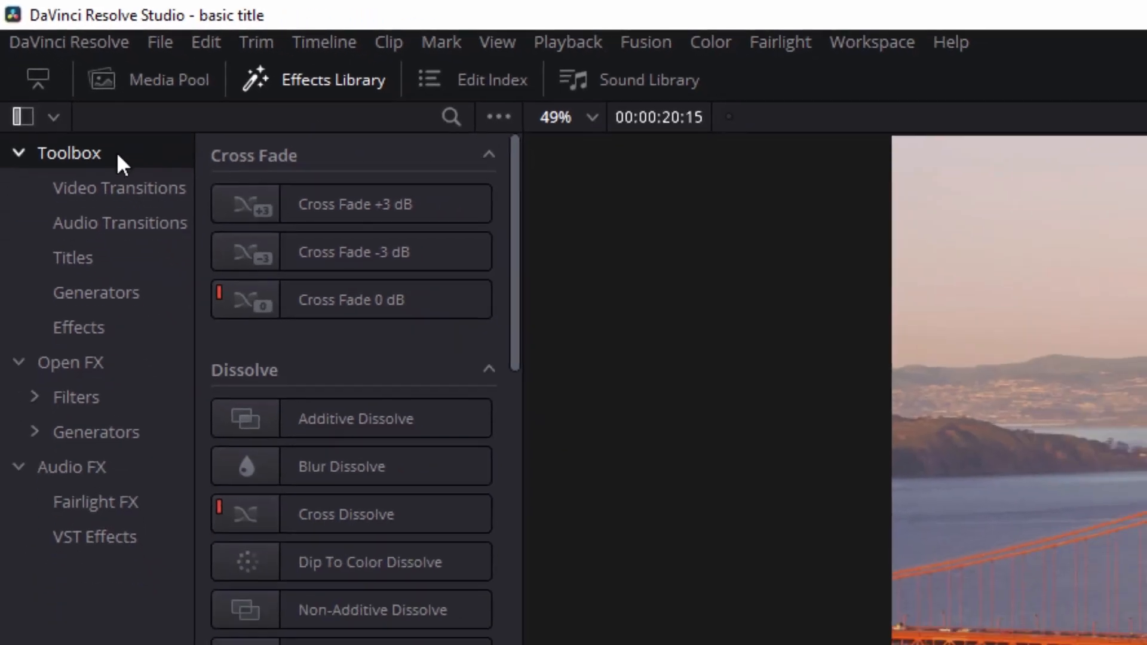
pyautogui.click(114, 258)
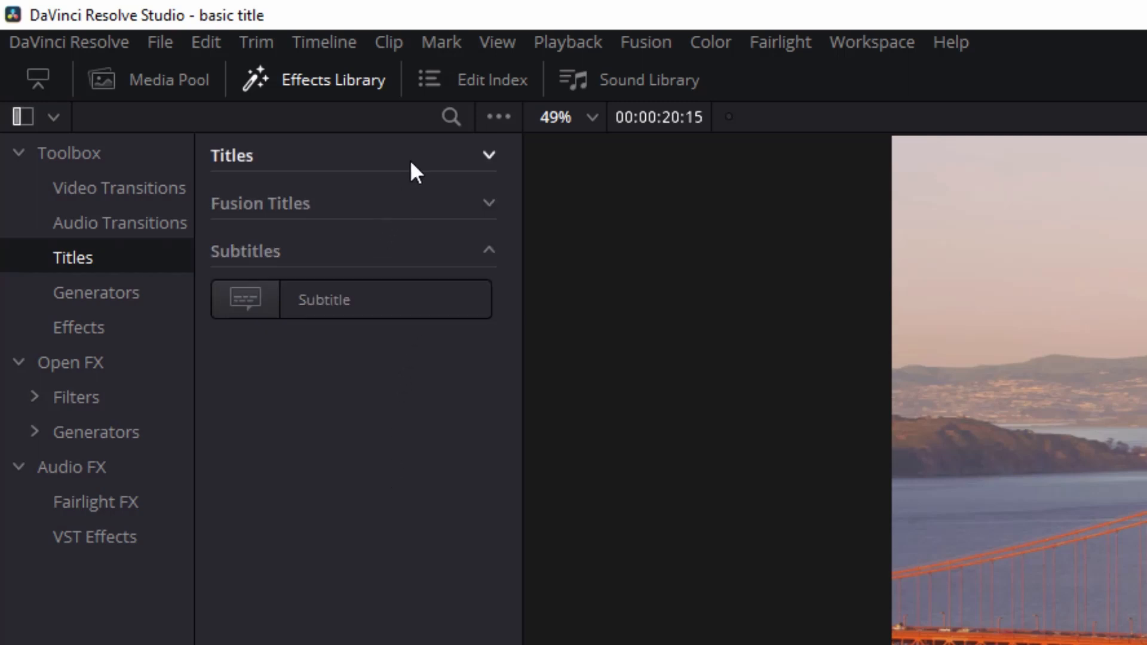
pyautogui.click(490, 157)
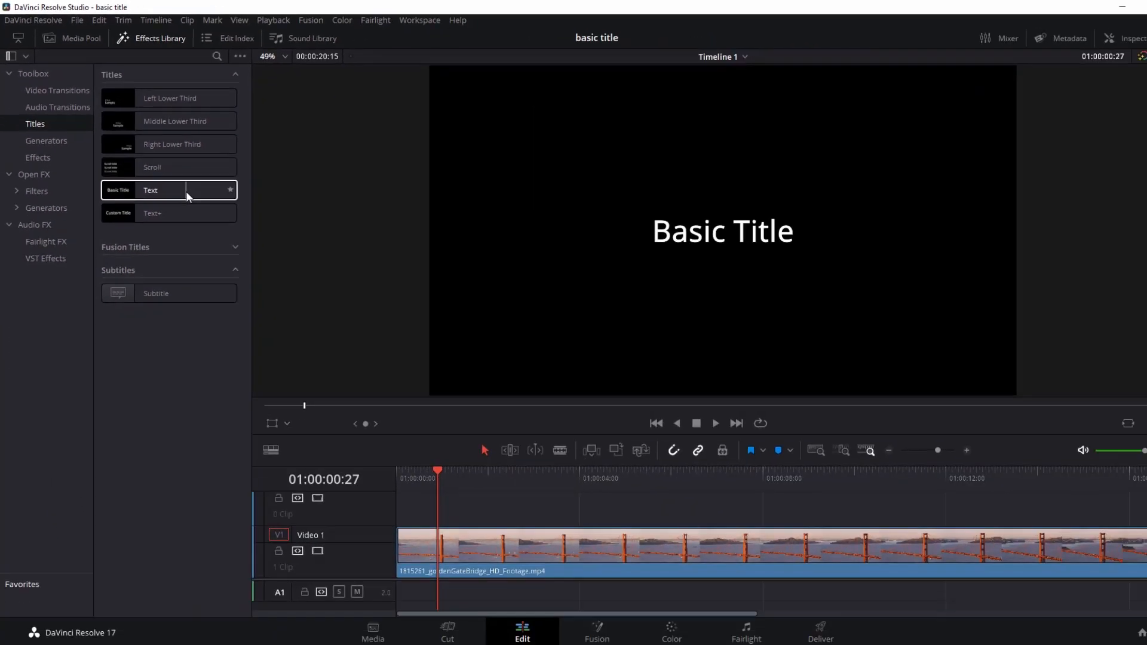
pyautogui.moveTo(187, 194); pyautogui.dragTo(463, 502)
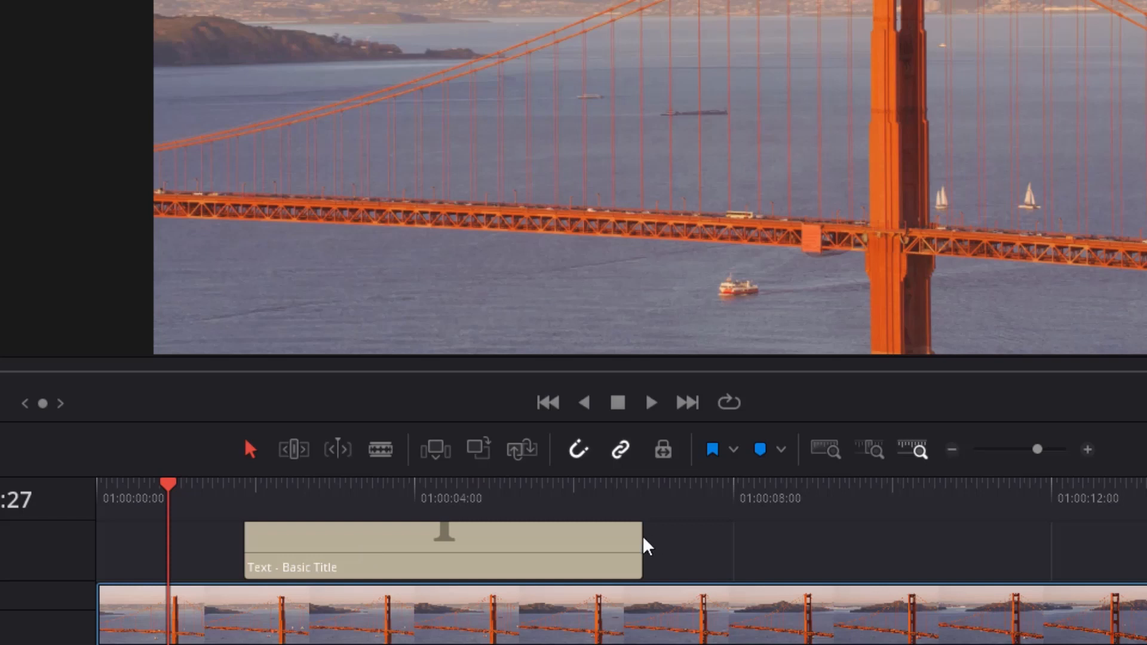
pyautogui.moveTo(643, 546); pyautogui.dragTo(823, 551)
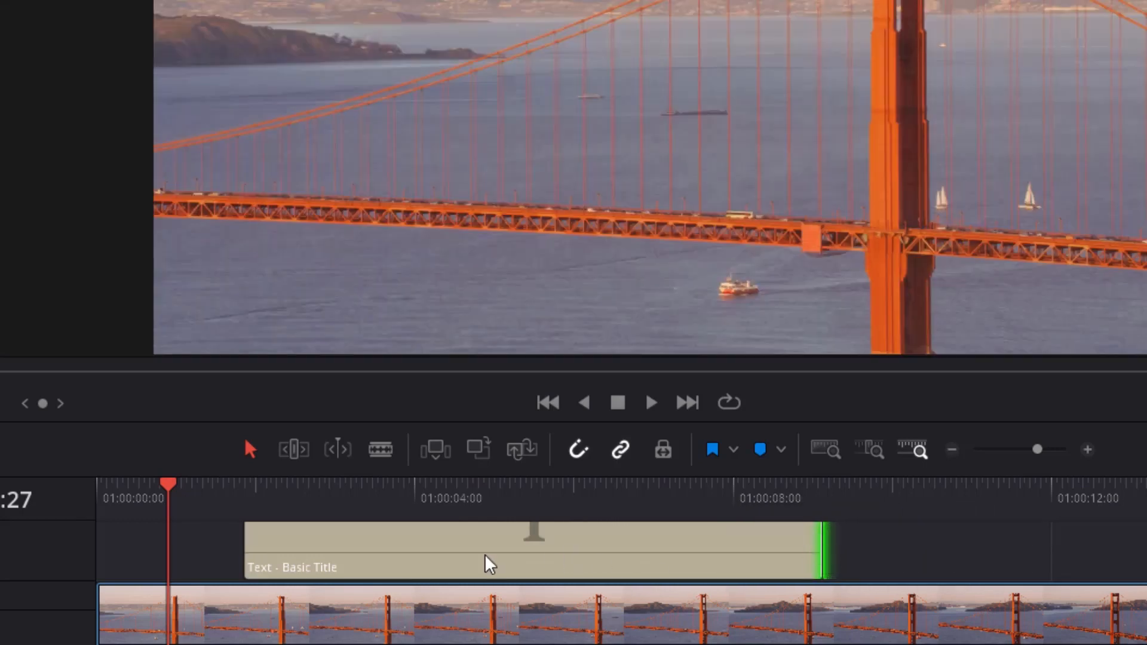
# - Set the title clip's duration to 00:00:10:00
pyautogui.rightClick(297, 543)
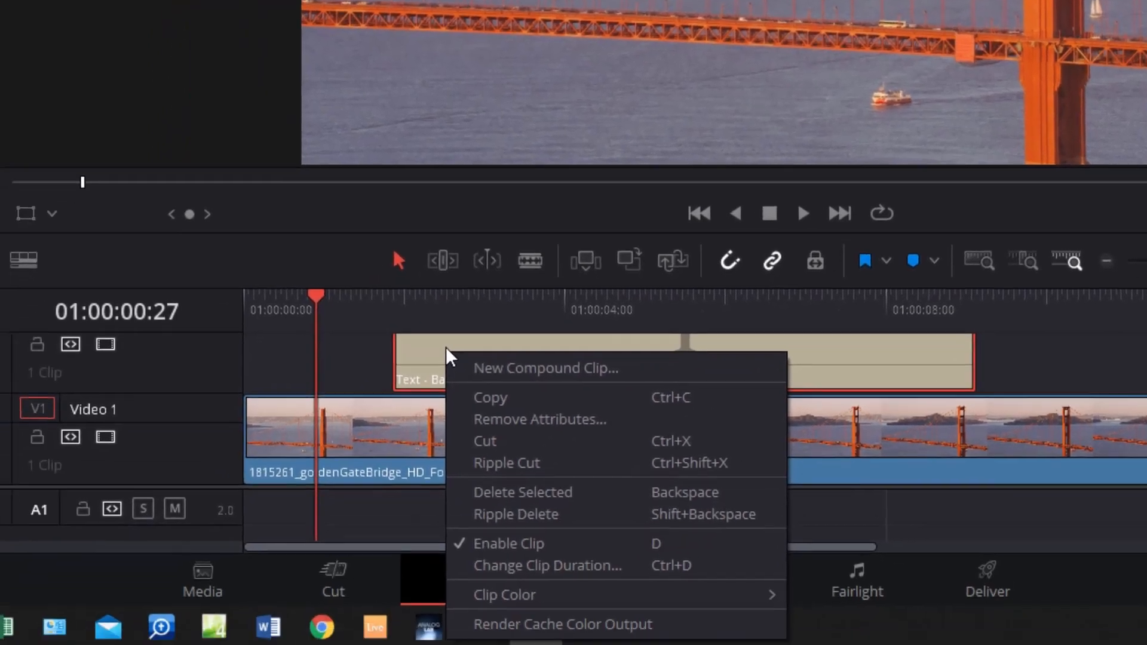
pyautogui.click(556, 562)
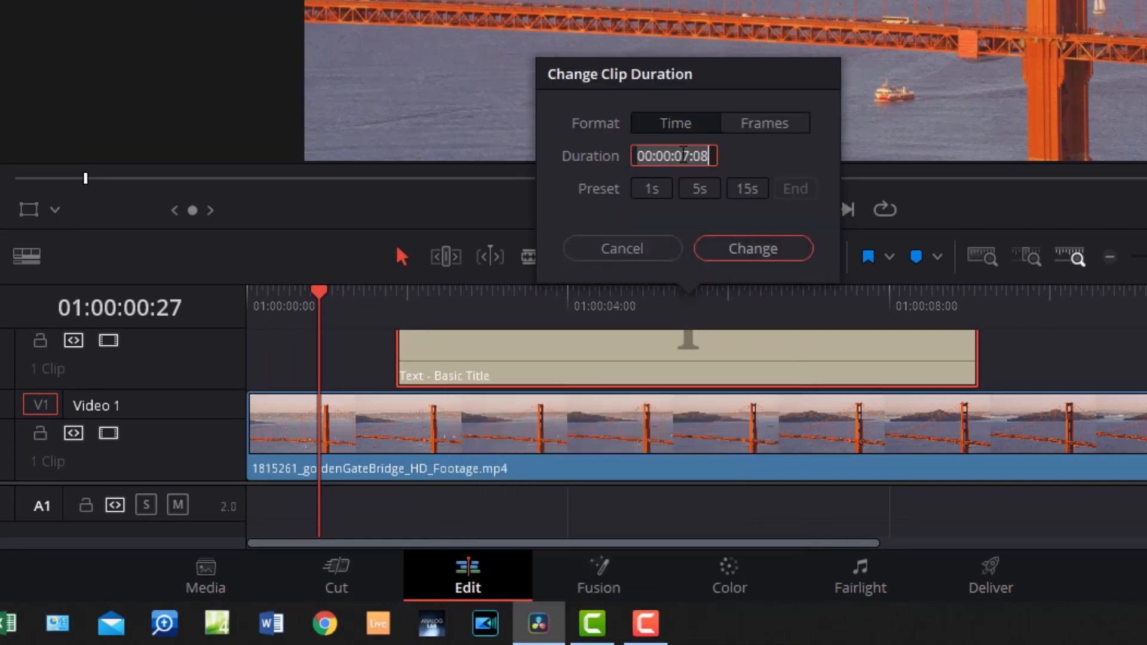
pyautogui.click(682, 153)
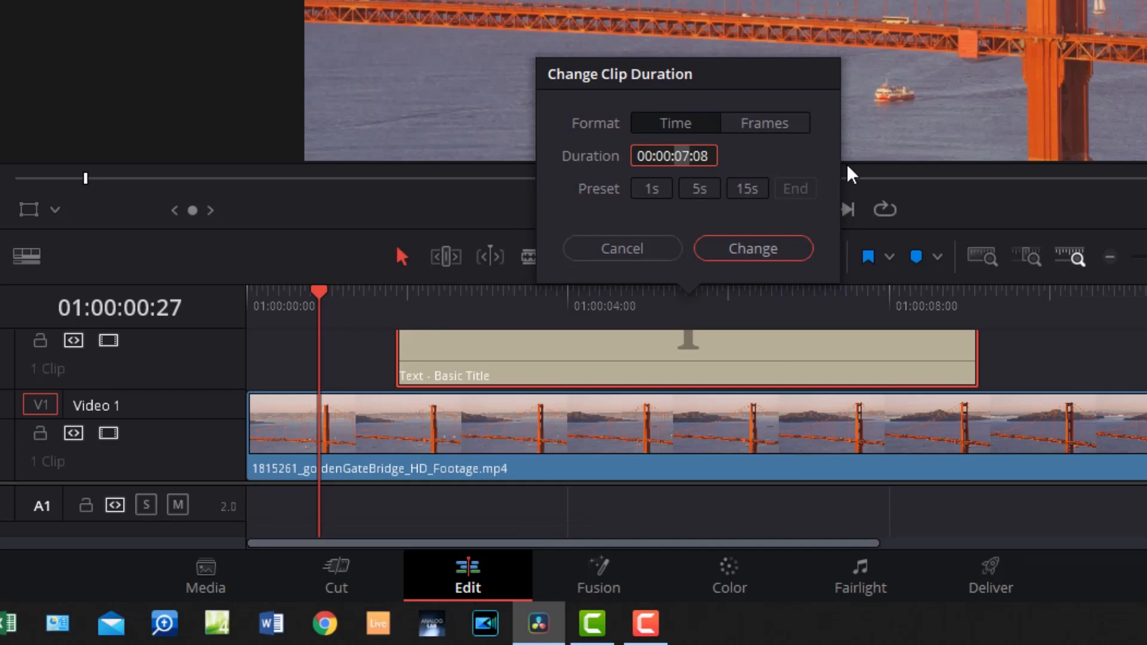
pyautogui.write('10')
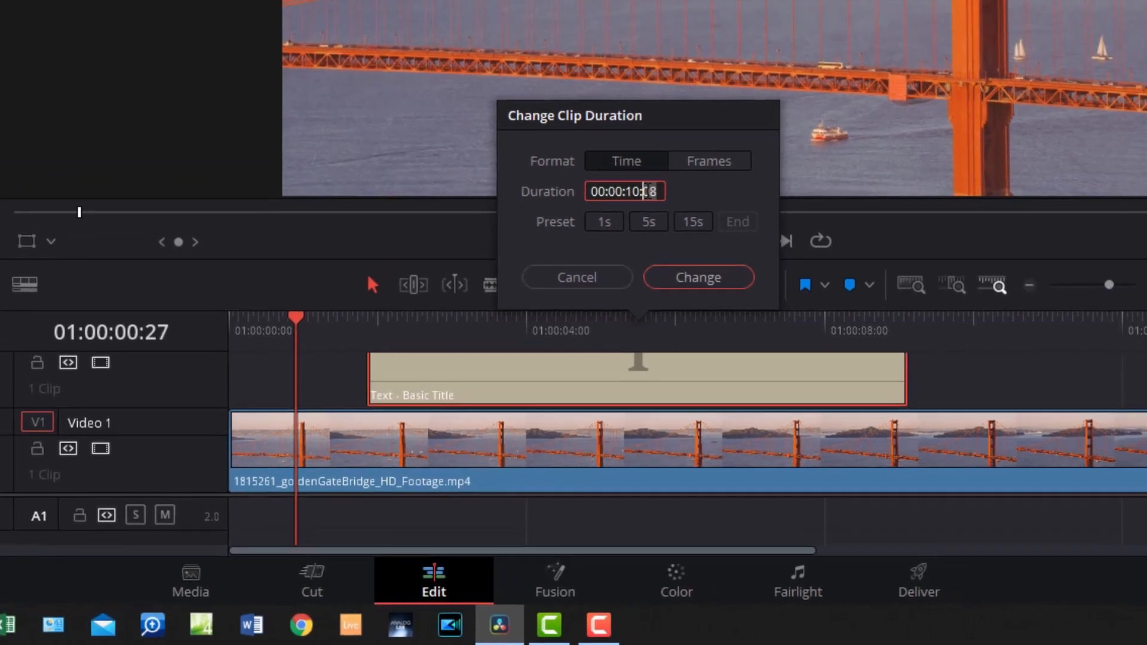
pyautogui.write('0')
pyautogui.press('Return')
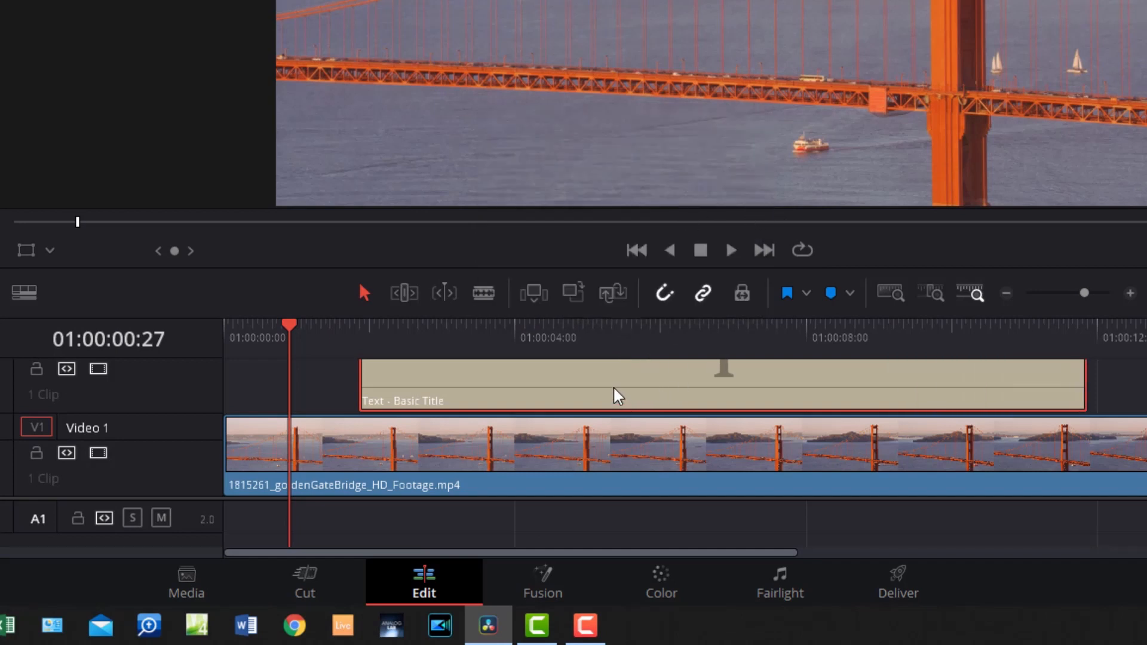
# - Move the title clip to start at the playhead and reconfirm its 00:00:10:00 duration
pyautogui.moveTo(617, 392); pyautogui.dragTo(545, 374)
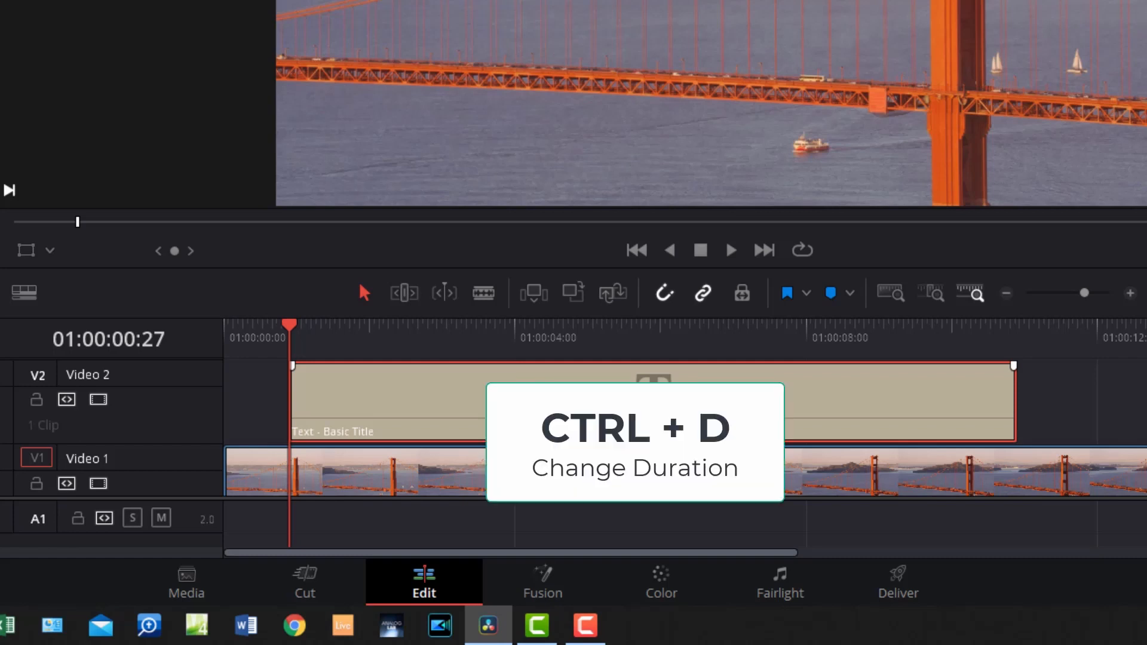
pyautogui.hotkey('ctrl', 'd')
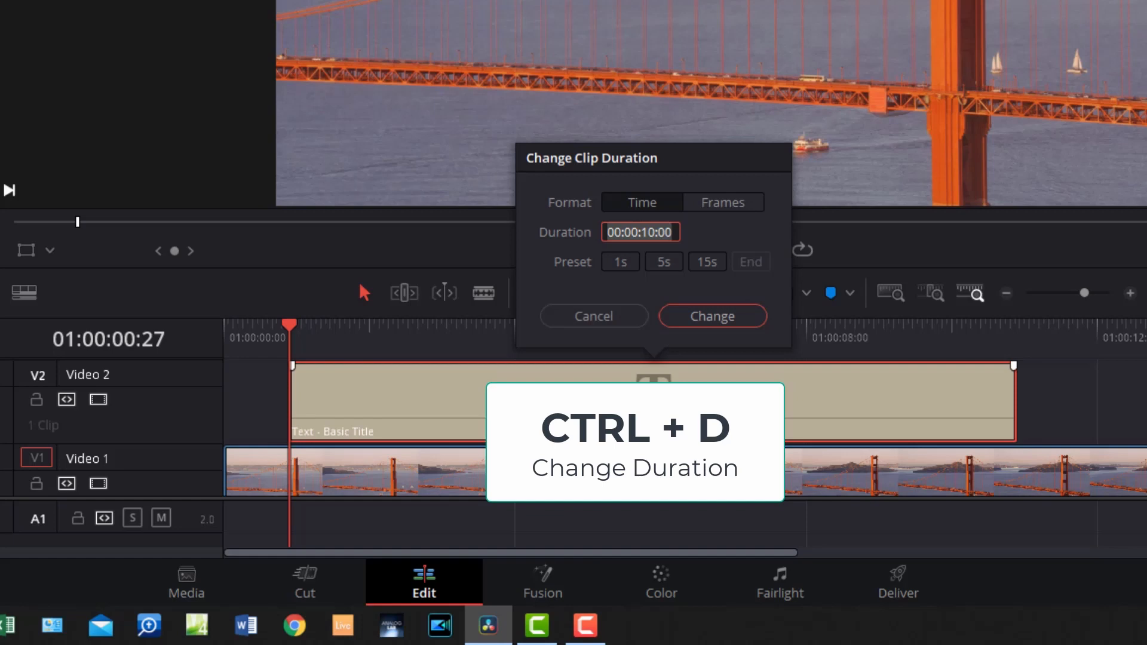
pyautogui.press('Return')
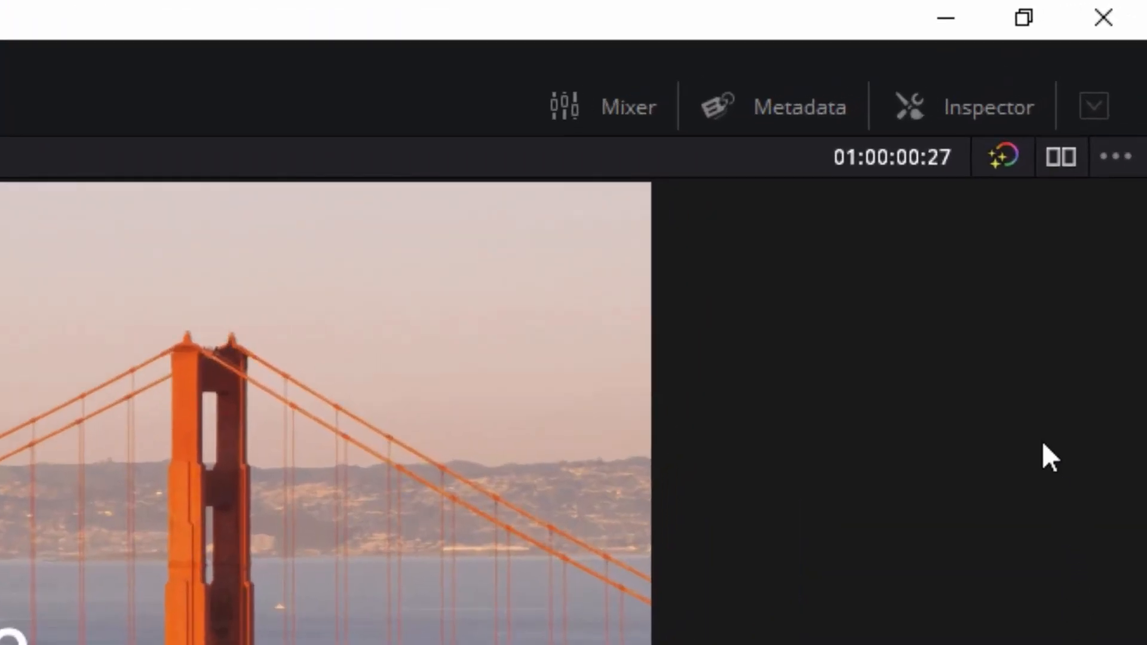
# - Replace the title's text with "Golden Gate Bridge" and "A place to be" on a second line
pyautogui.click(966, 110)
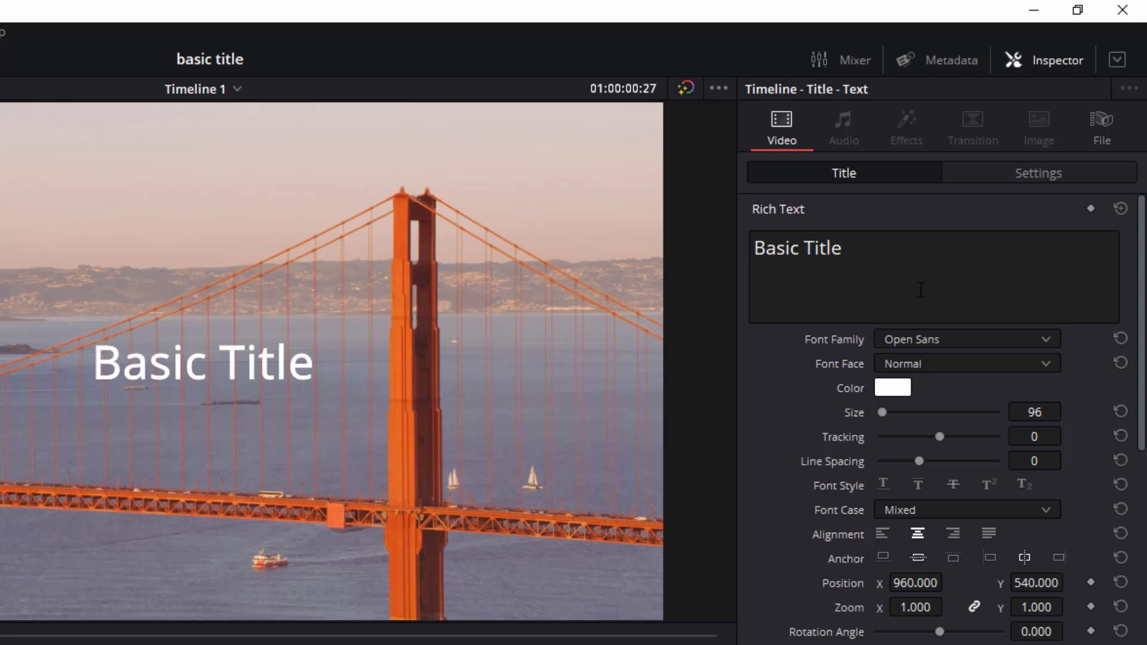
pyautogui.click(863, 252)
pyautogui.moveTo(863, 252); pyautogui.dragTo(647, 252)
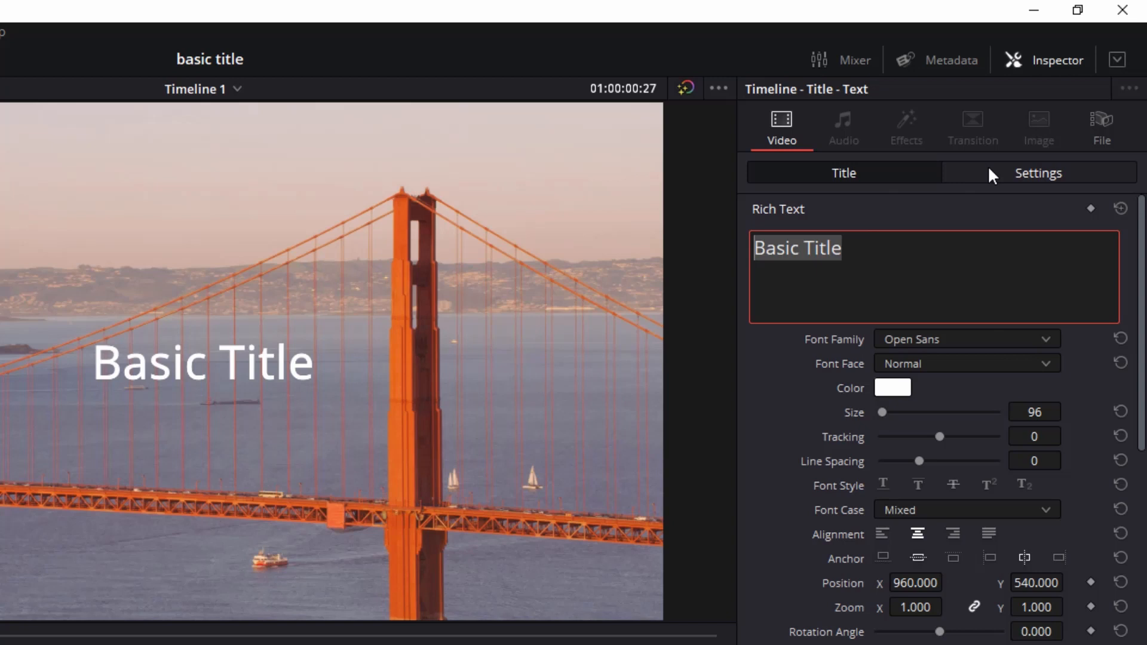
pyautogui.write('Golden Gate Bridge')
pyautogui.press('Return')
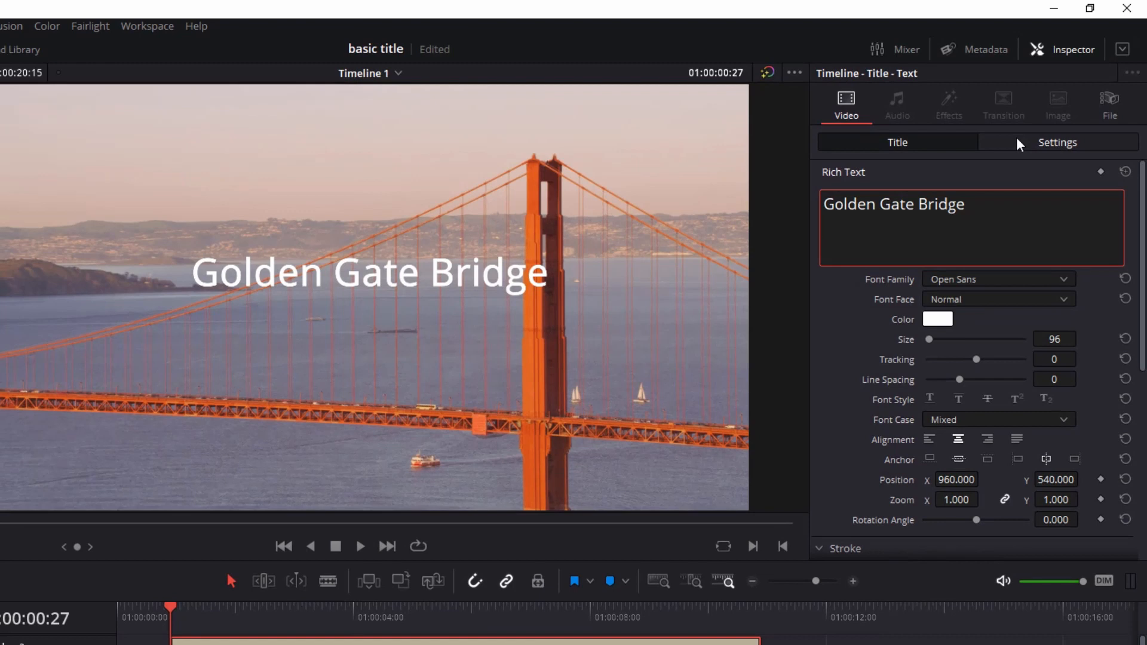
pyautogui.write('A place to be')
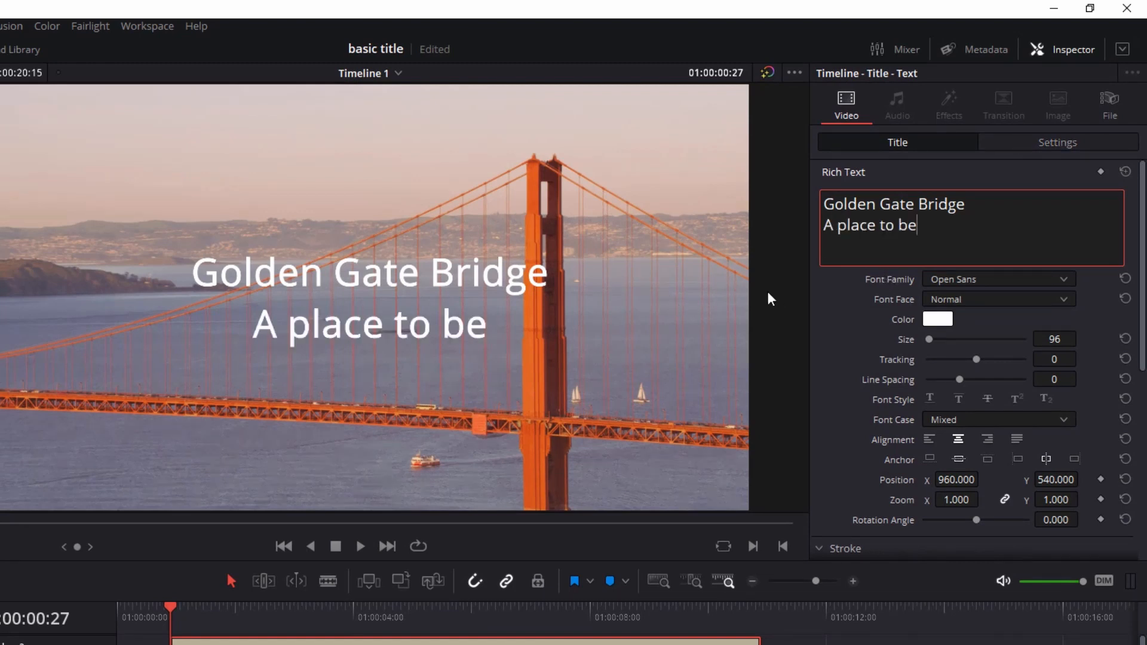
# - Move the title on the image to about X 743, Y 342 and scale it down to about 0.906
pyautogui.click(373, 282)
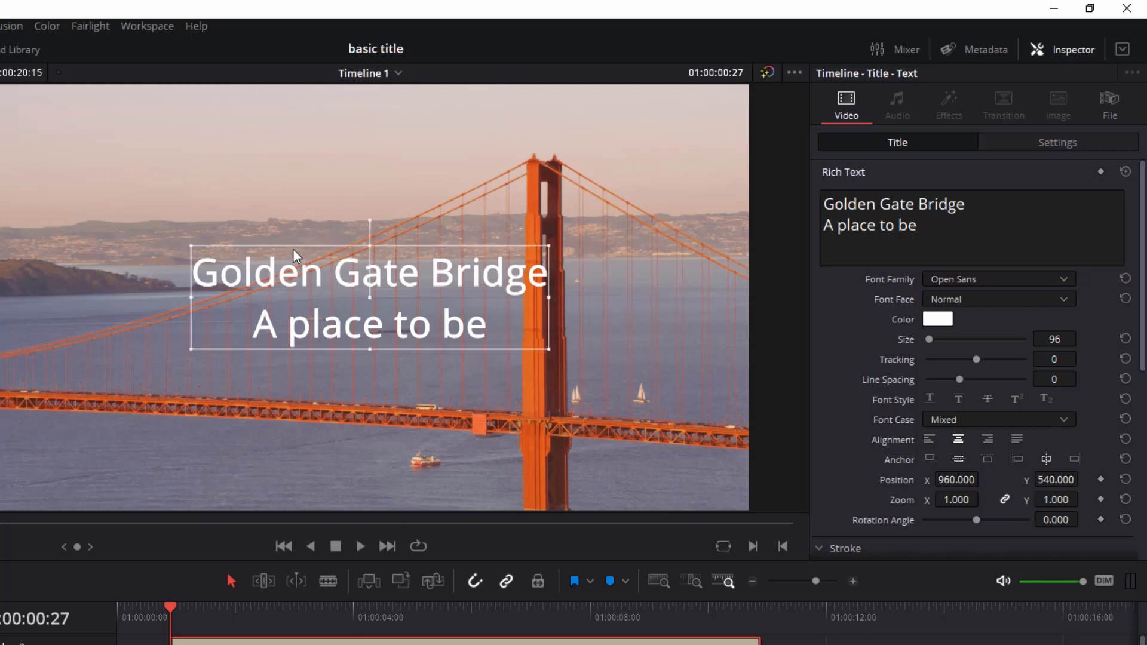
pyautogui.moveTo(294, 256); pyautogui.dragTo(206, 326)
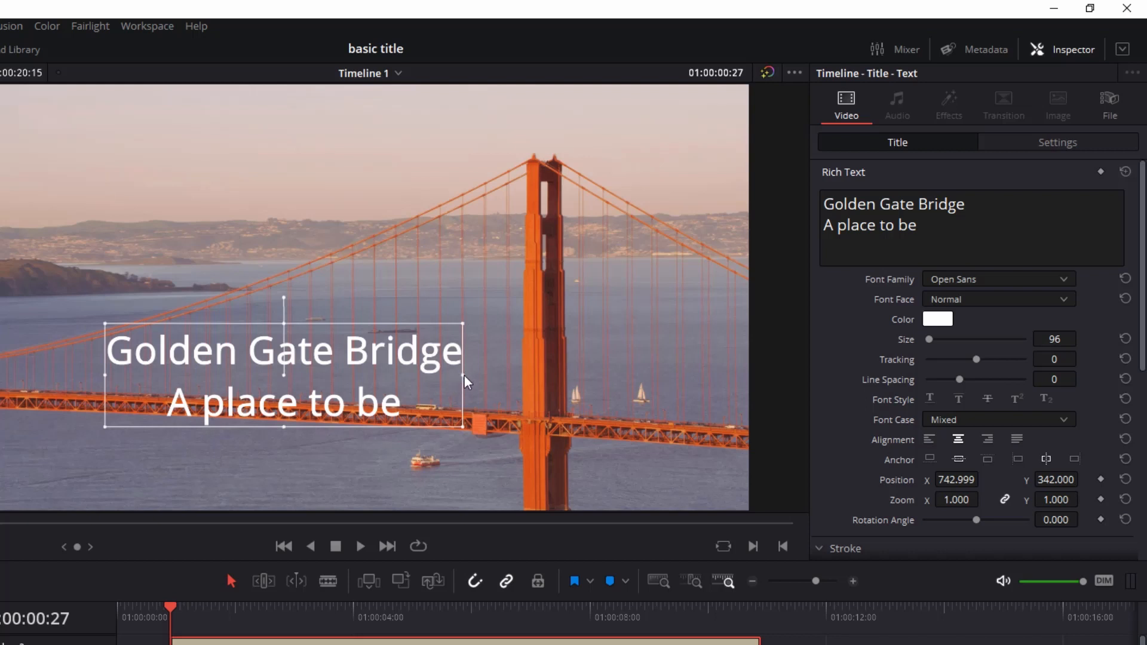
pyautogui.moveTo(470, 432); pyautogui.dragTo(626, 558)
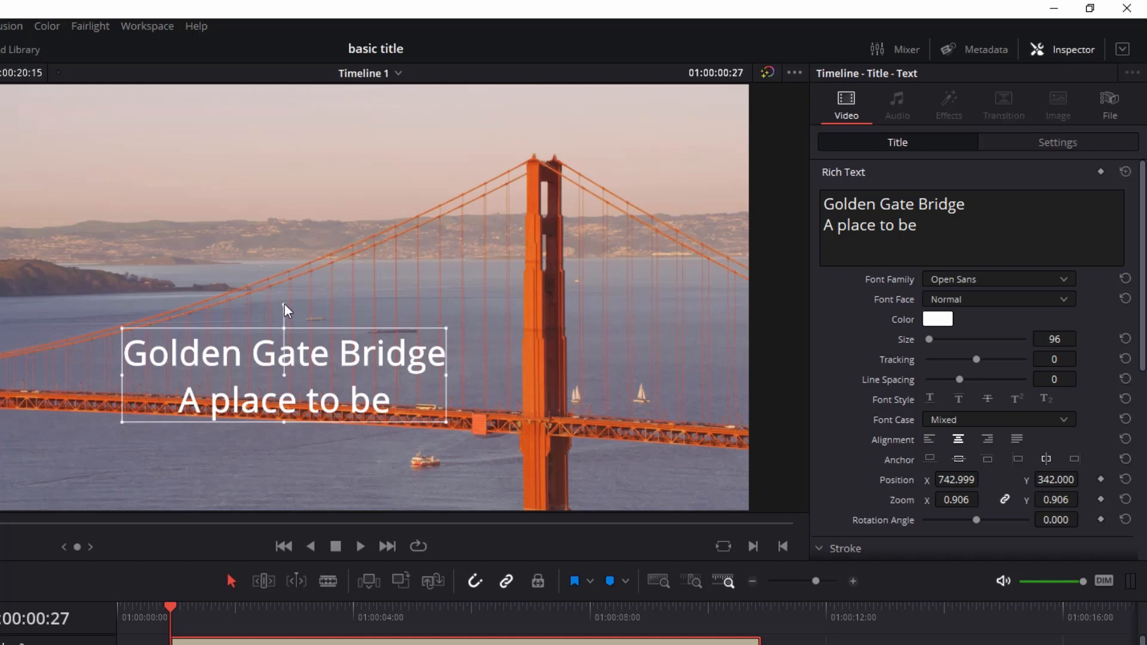
pyautogui.moveTo(285, 304)
pyautogui.mouseDown()
pyautogui.moveTo(269, 305)
pyautogui.moveTo(331, 314)
pyautogui.moveTo(285, 304)
pyautogui.mouseUp()
# - Set the title's font family to Oswald Medium and its font face to Bold
pyautogui.click(1064, 282)
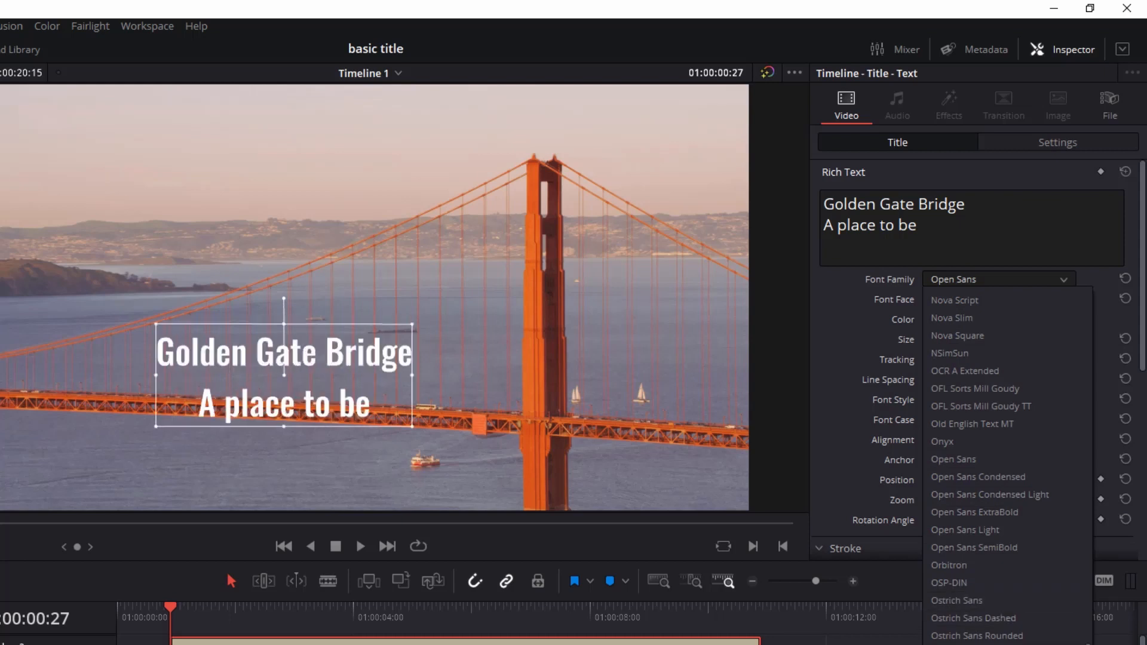
pyautogui.press('Return')
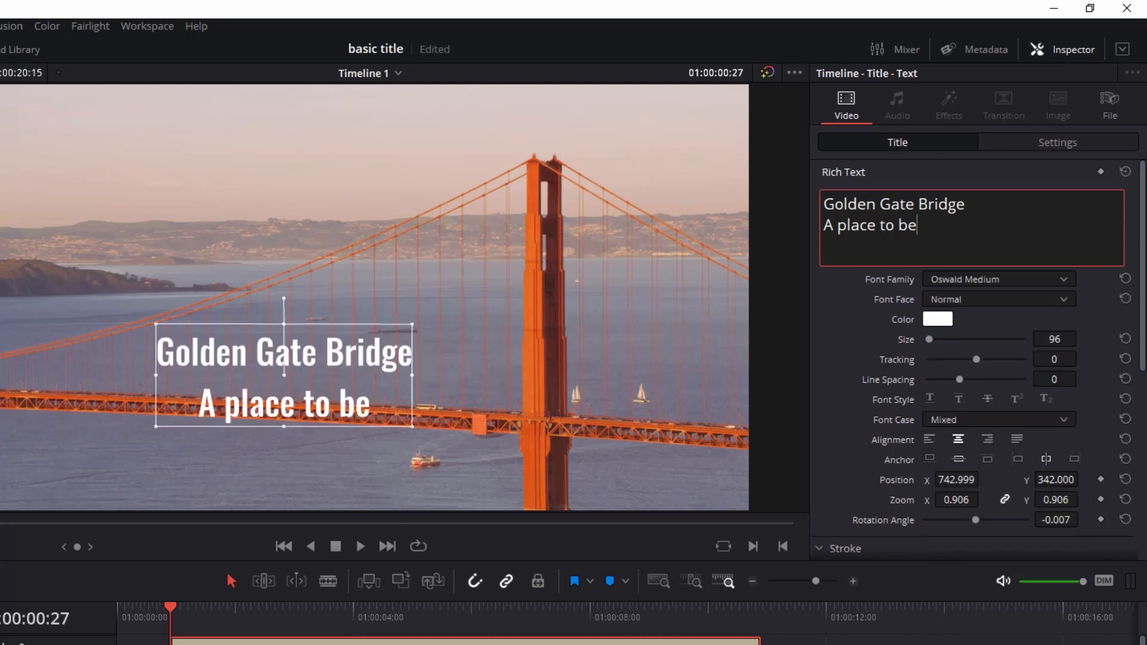
pyautogui.click(1065, 302)
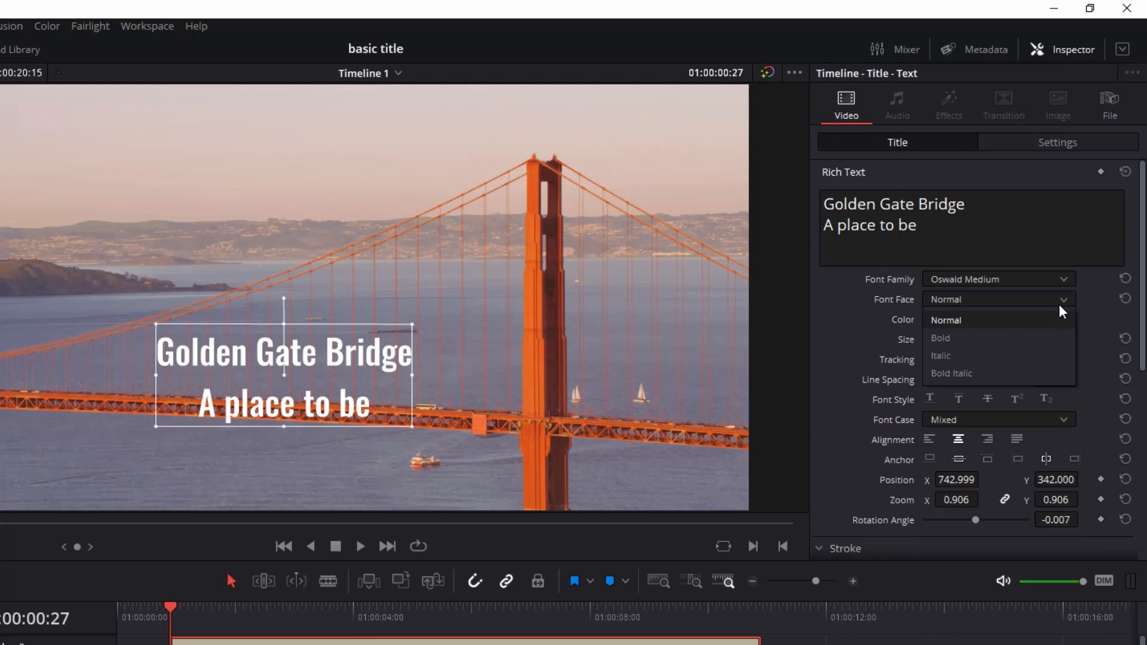
pyautogui.click(1013, 342)
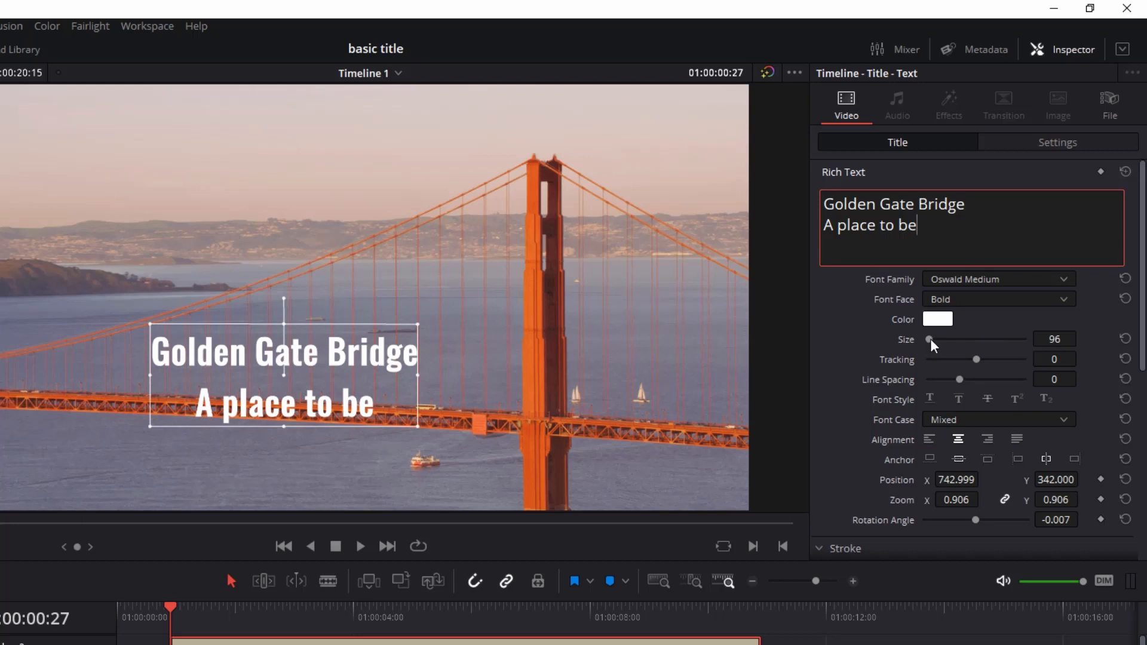
# - Set the title's font size to 134
pyautogui.moveTo(930, 338); pyautogui.dragTo(930, 340)
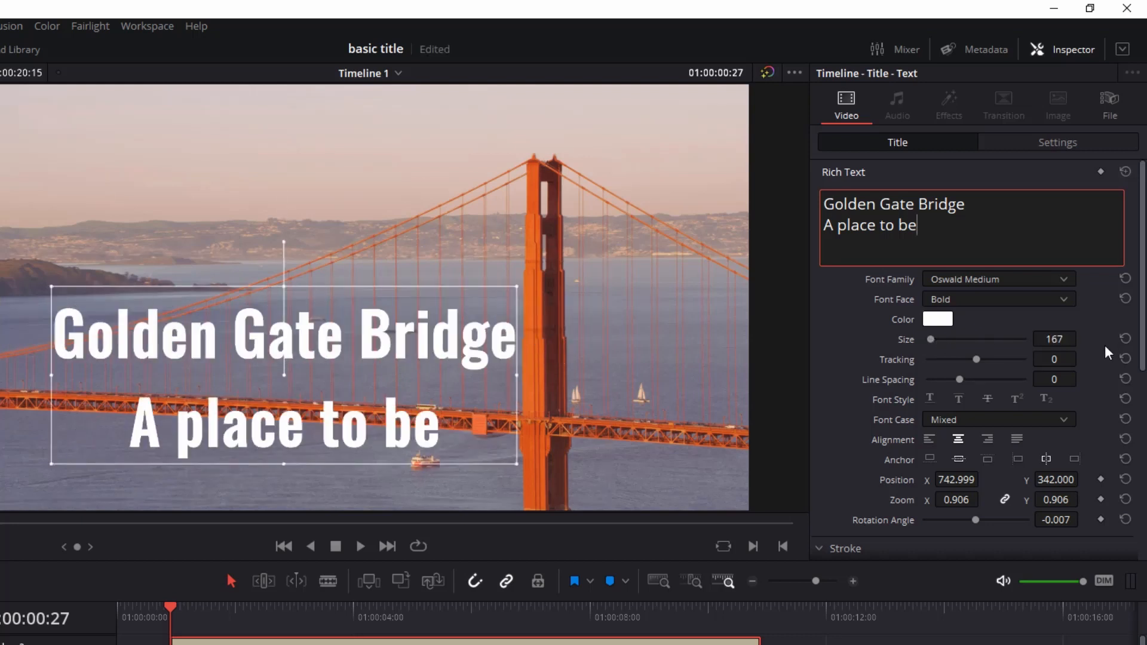
pyautogui.moveTo(1055, 339); pyautogui.dragTo(1075, 338)
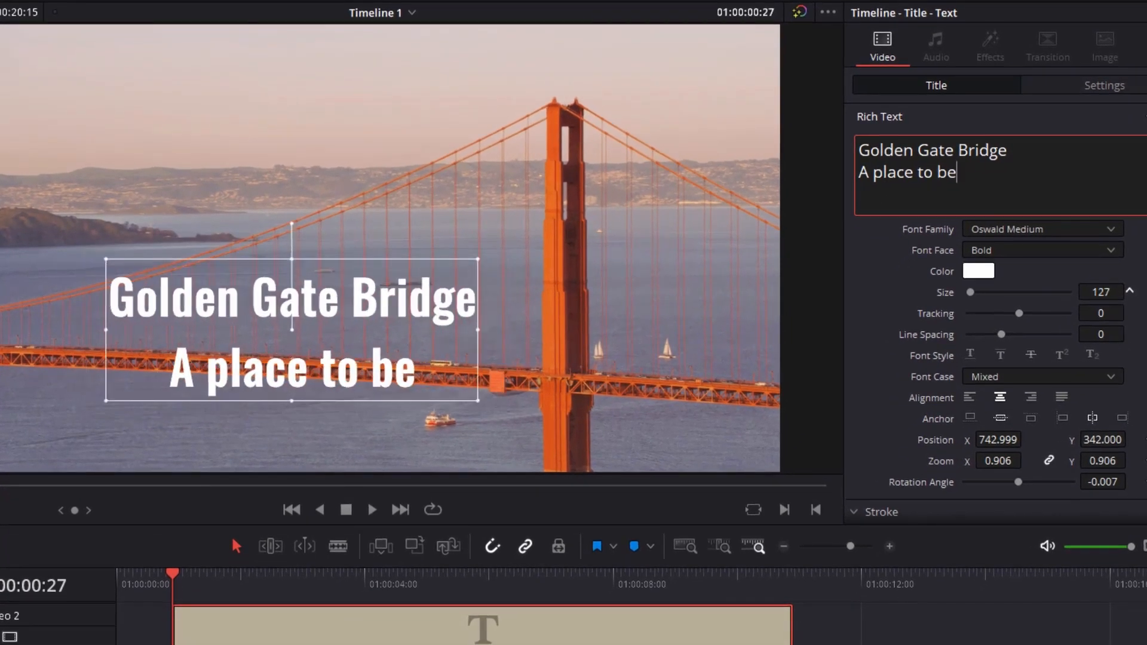
pyautogui.moveTo(1102, 293); pyautogui.dragTo(1102, 292)
pyautogui.click(1102, 292)
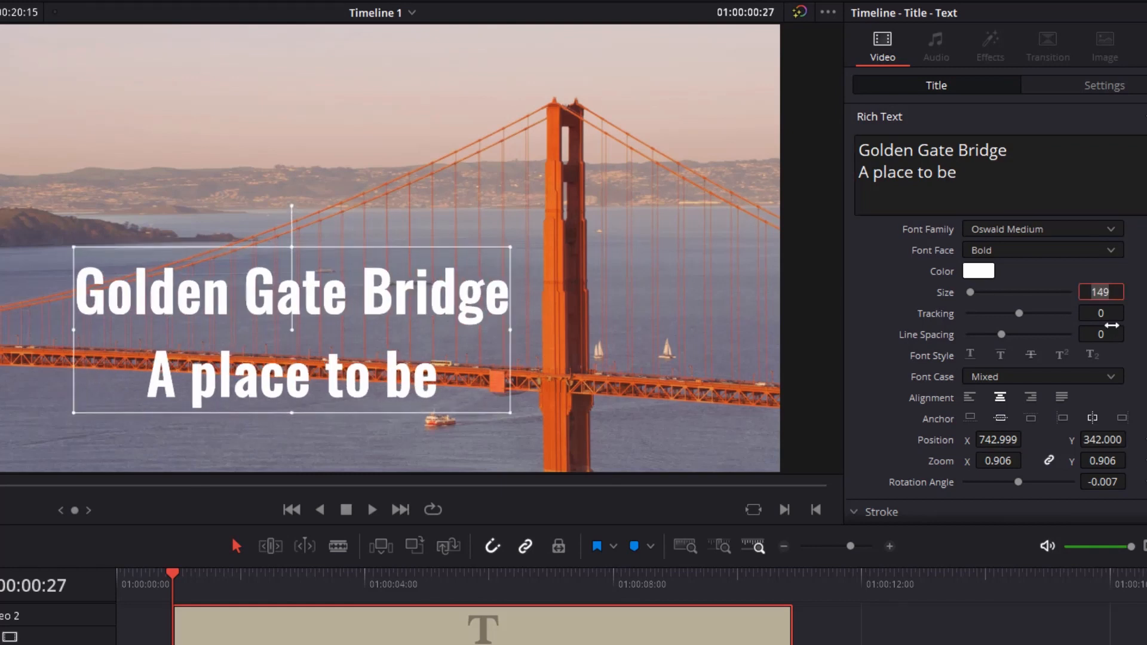
pyautogui.press('BackSpace')
pyautogui.press('BackSpace')
pyautogui.write('34')
pyautogui.press('Return')
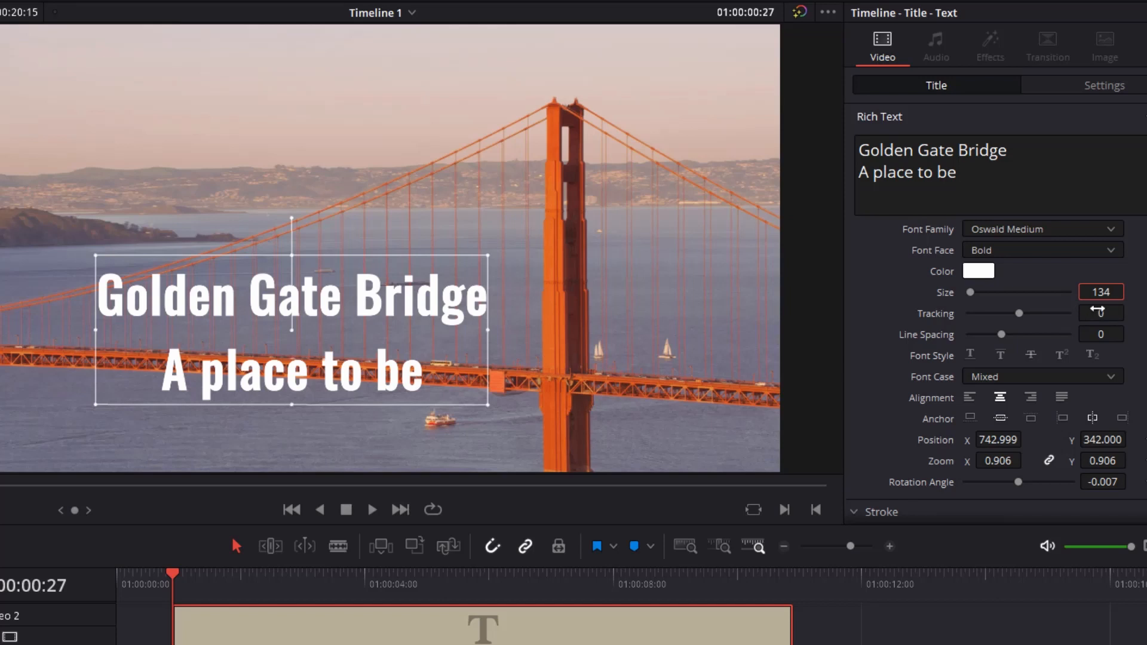
# - Tighten the title's tracking to about -19 and its line spacing to about -46
pyautogui.moveTo(1019, 314)
pyautogui.mouseDown()
pyautogui.moveTo(1029, 314)
pyautogui.moveTo(1007, 324)
pyautogui.mouseUp()
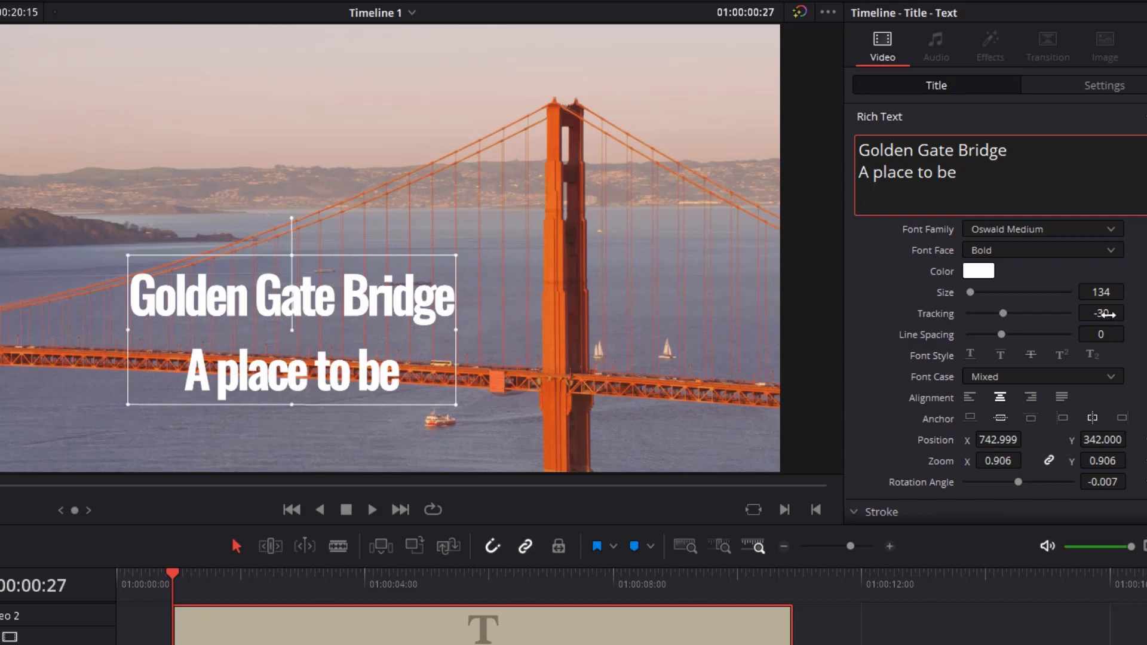
pyautogui.moveTo(1106, 314)
pyautogui.mouseDown()
pyautogui.moveTo(1130, 312)
pyautogui.moveTo(1108, 312)
pyautogui.mouseUp()
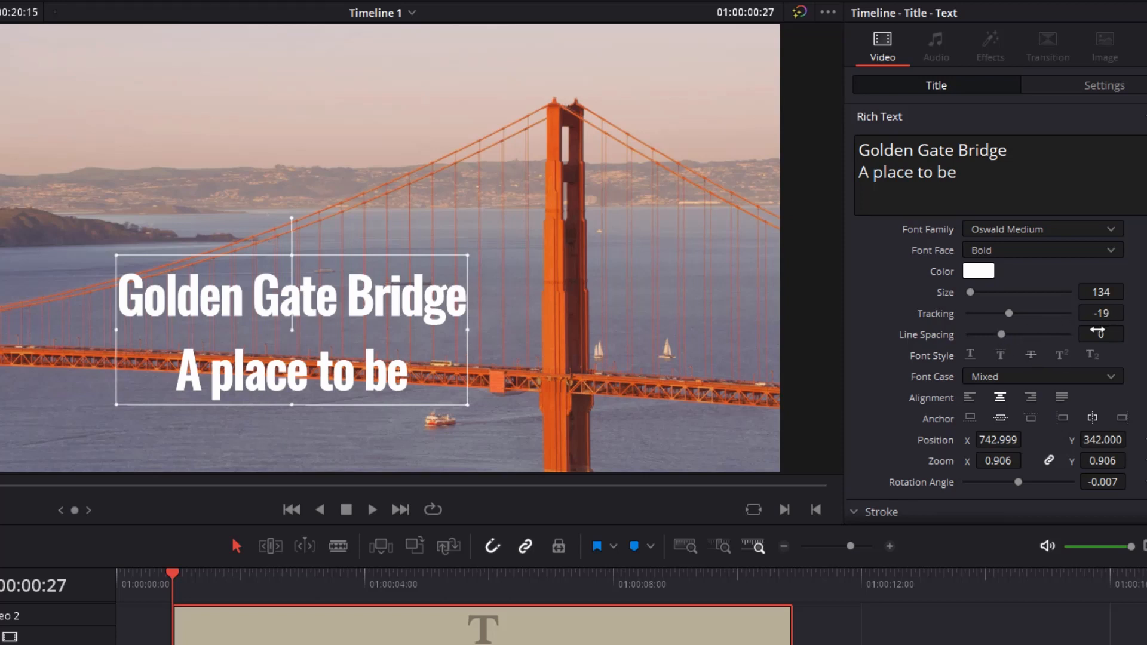
pyautogui.moveTo(1105, 334); pyautogui.dragTo(1130, 335)
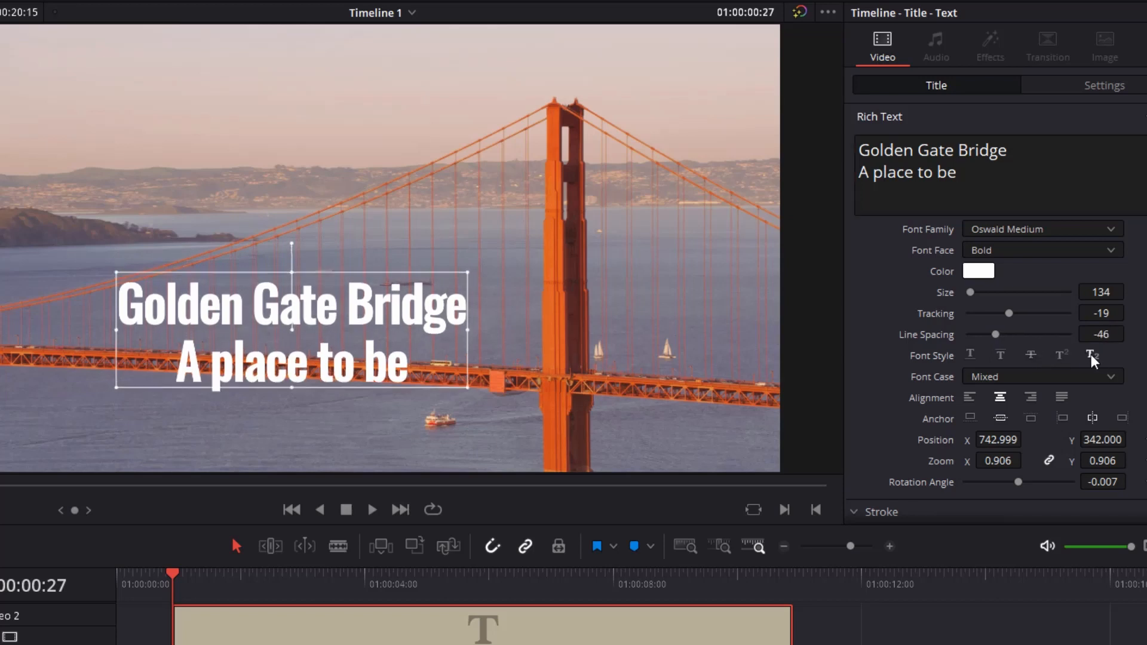
# - Try Title Caps as the title's font case and restore it to Mixed
pyautogui.click(1115, 380)
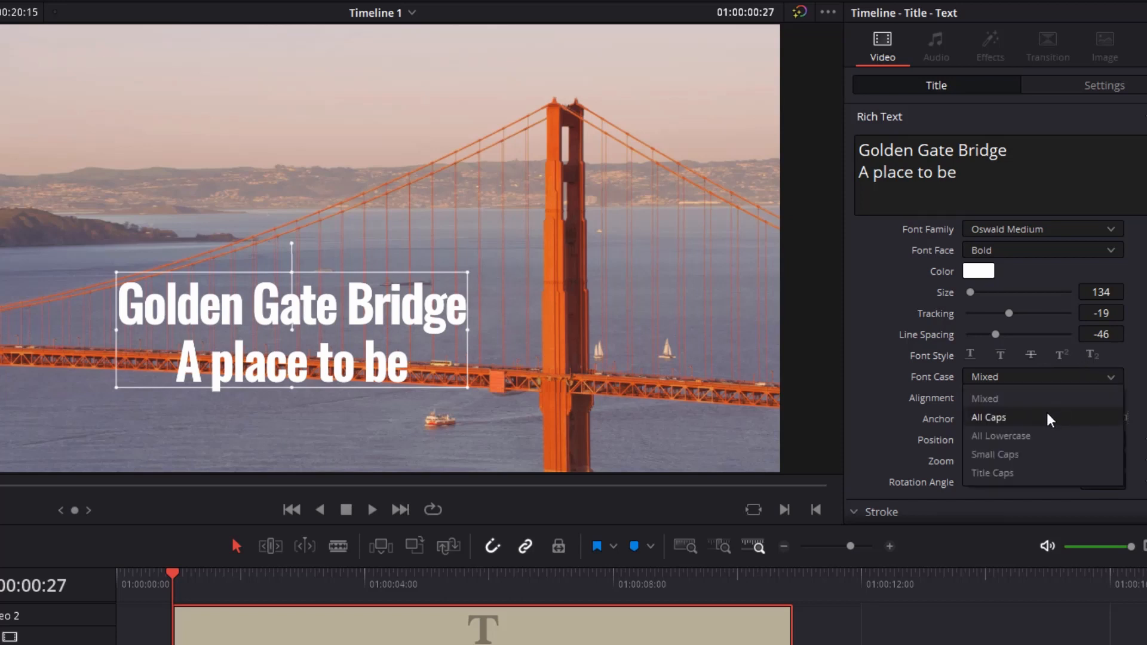
pyautogui.click(1031, 475)
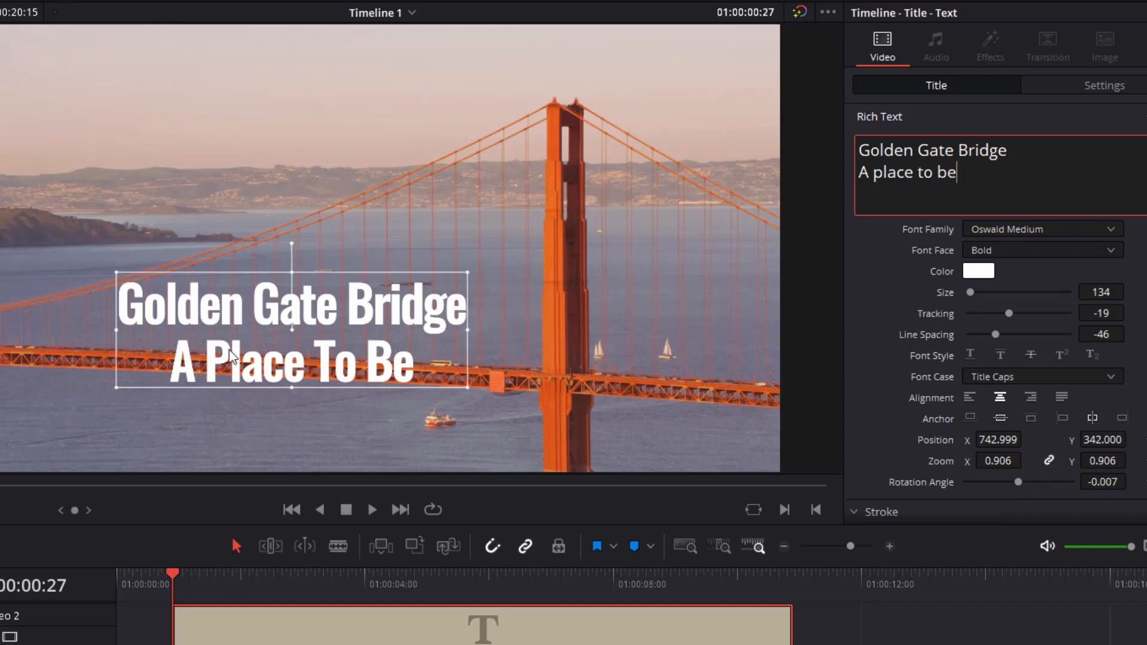
pyautogui.click(1117, 379)
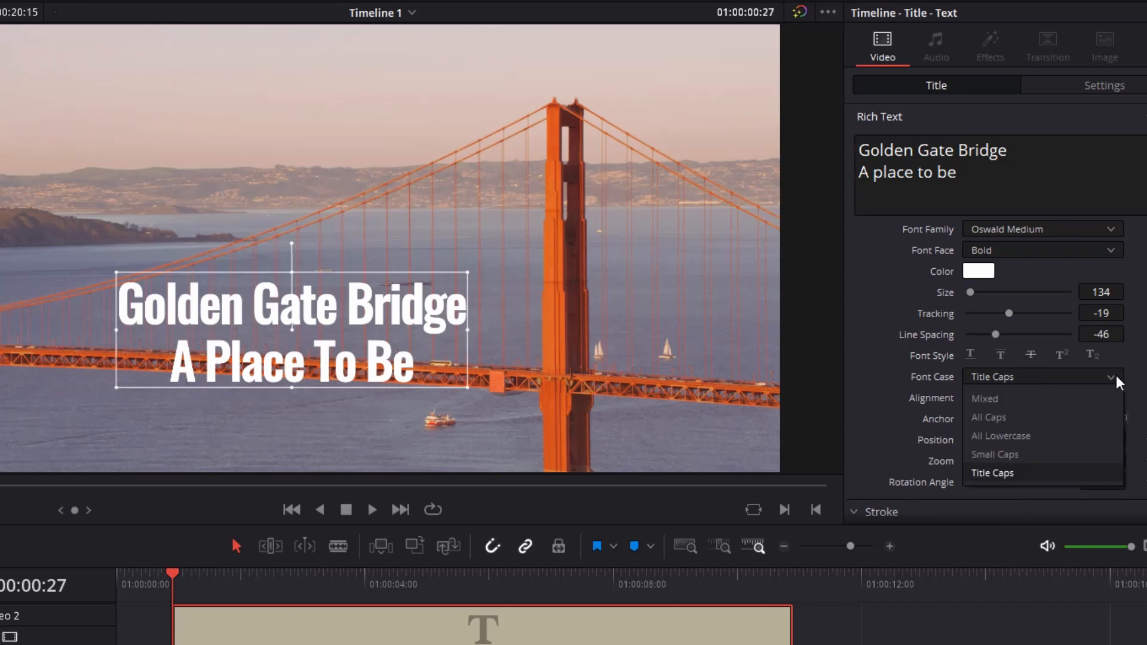
pyautogui.click(1014, 400)
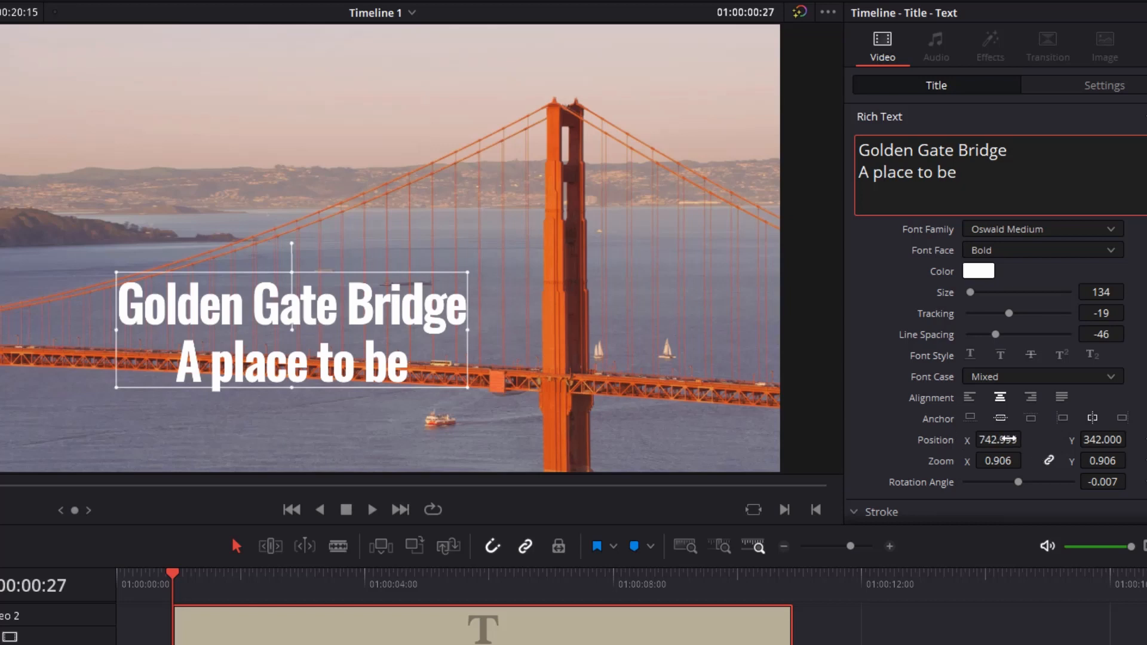
# - Move the title to about X 610, Y 537 and scale it to a zoom of about 0.936
pyautogui.moveTo(1008, 439); pyautogui.dragTo(930, 439)
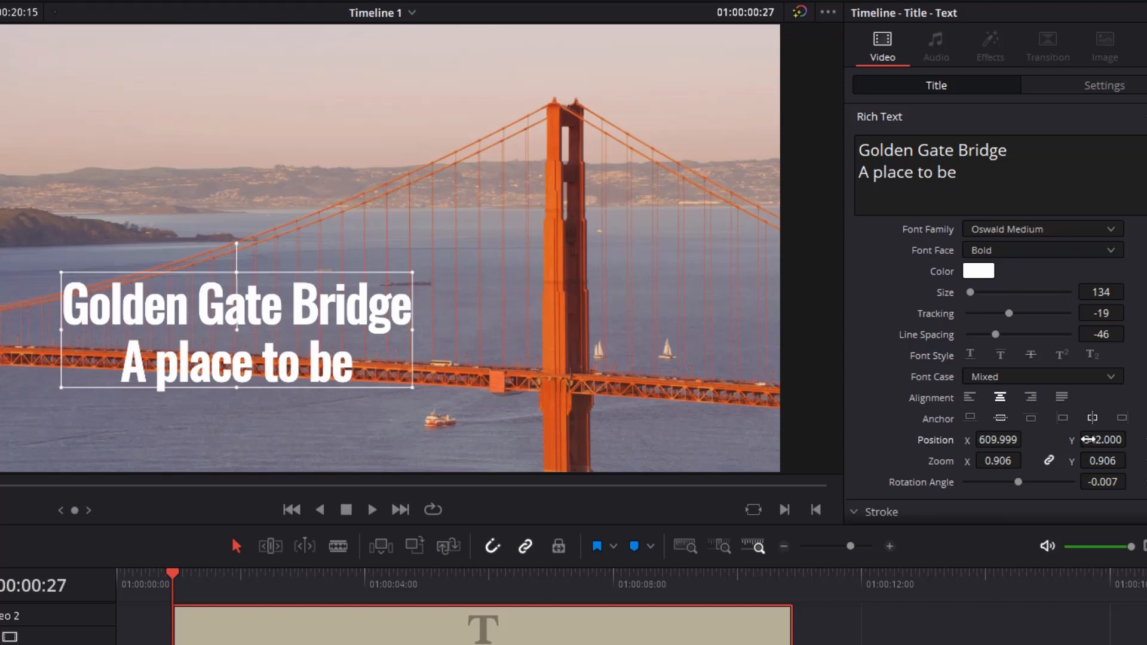
pyautogui.moveTo(1088, 439); pyautogui.dragTo(1132, 439)
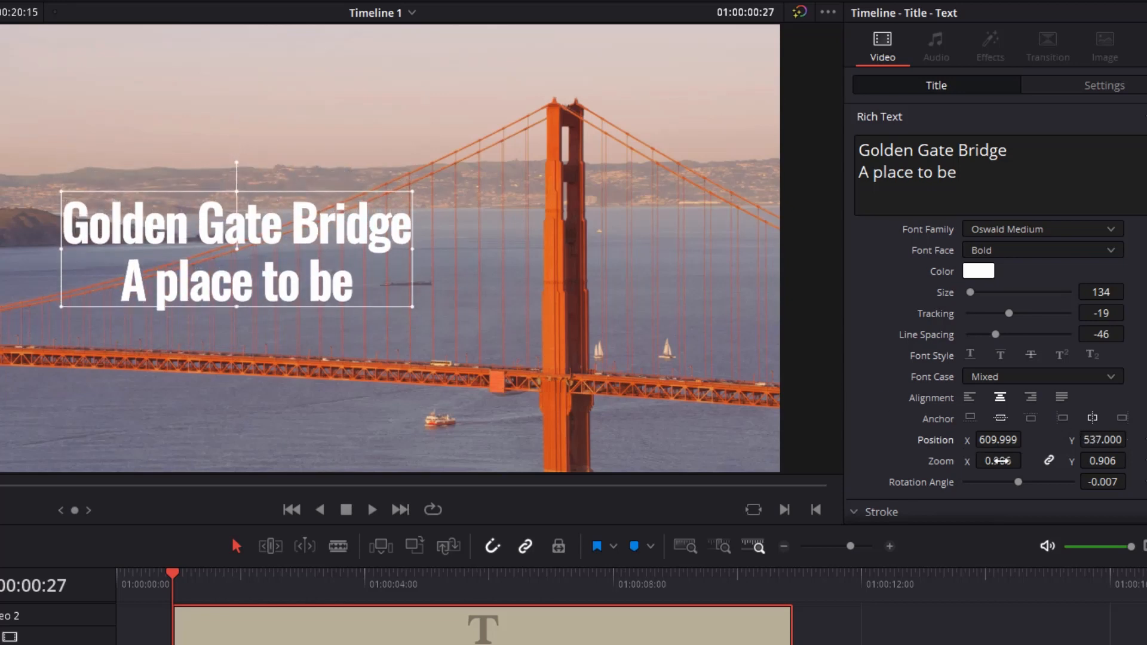
pyautogui.moveTo(998, 461); pyautogui.dragTo(998, 461)
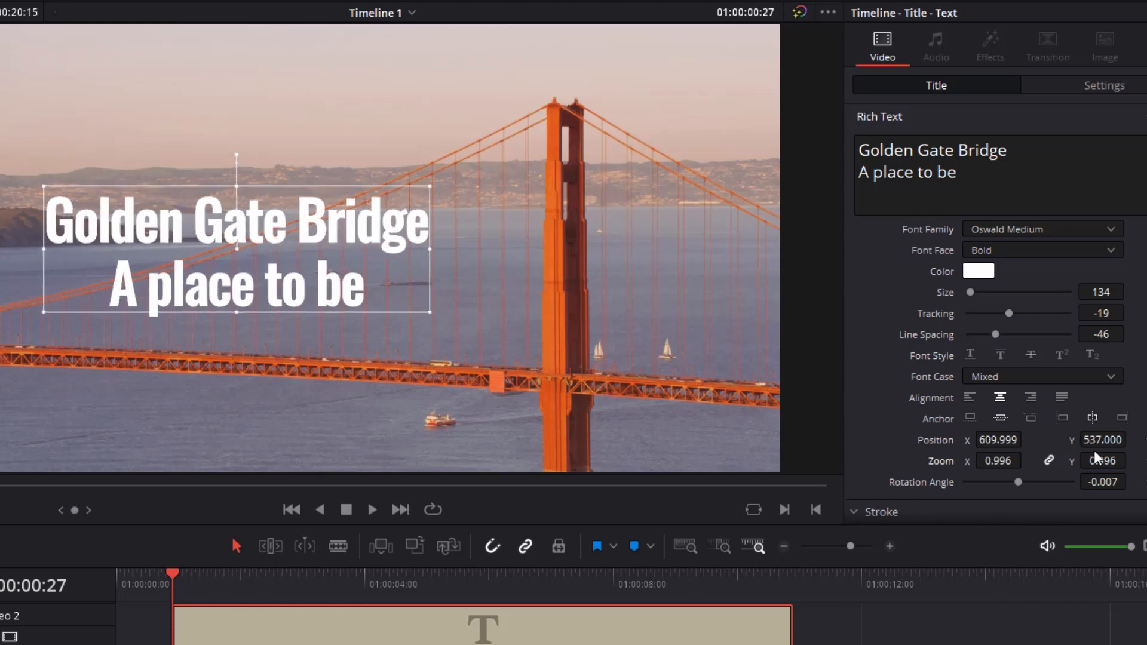
pyautogui.moveTo(1102, 461); pyautogui.dragTo(1103, 461)
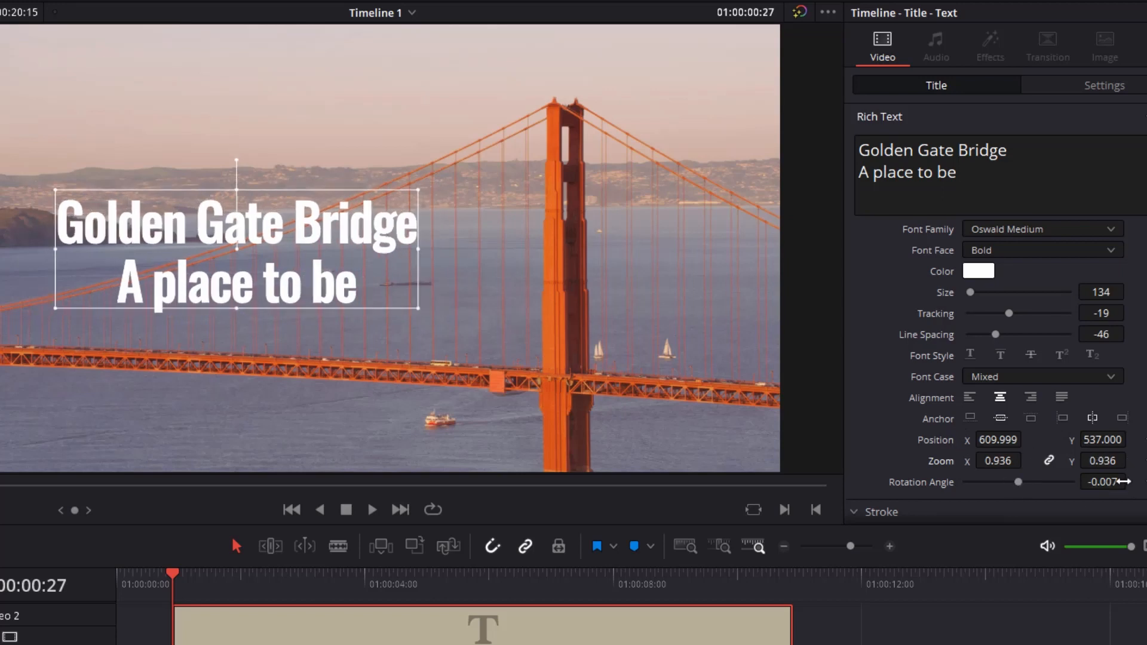
# - Try tilting the title by about 8.3 degrees and set its rotation angle to 0
pyautogui.moveTo(1110, 481)
pyautogui.mouseDown()
pyautogui.moveTo(1088, 482)
pyautogui.moveTo(1131, 480)
pyautogui.moveTo(1102, 481)
pyautogui.mouseUp()
pyautogui.doubleClick(1098, 482)
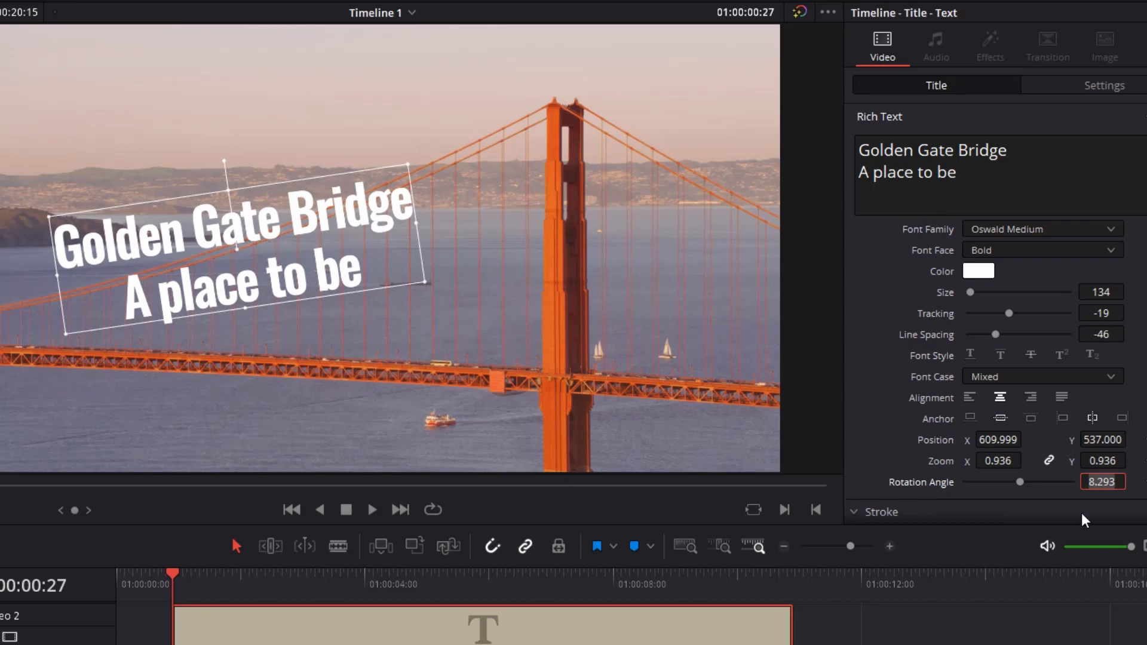
pyautogui.write('0')
pyautogui.press('Return')
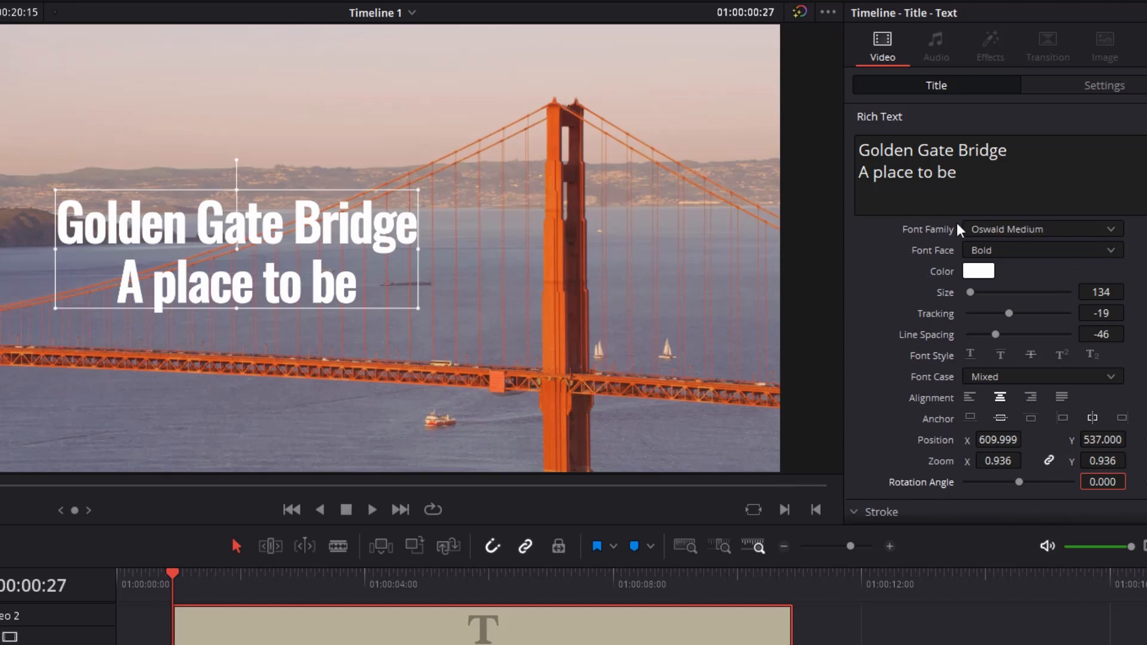
# - Change the title's text color to dark blue by picking basic blue #0055ff and darkening it to #003195
pyautogui.click(987, 272)
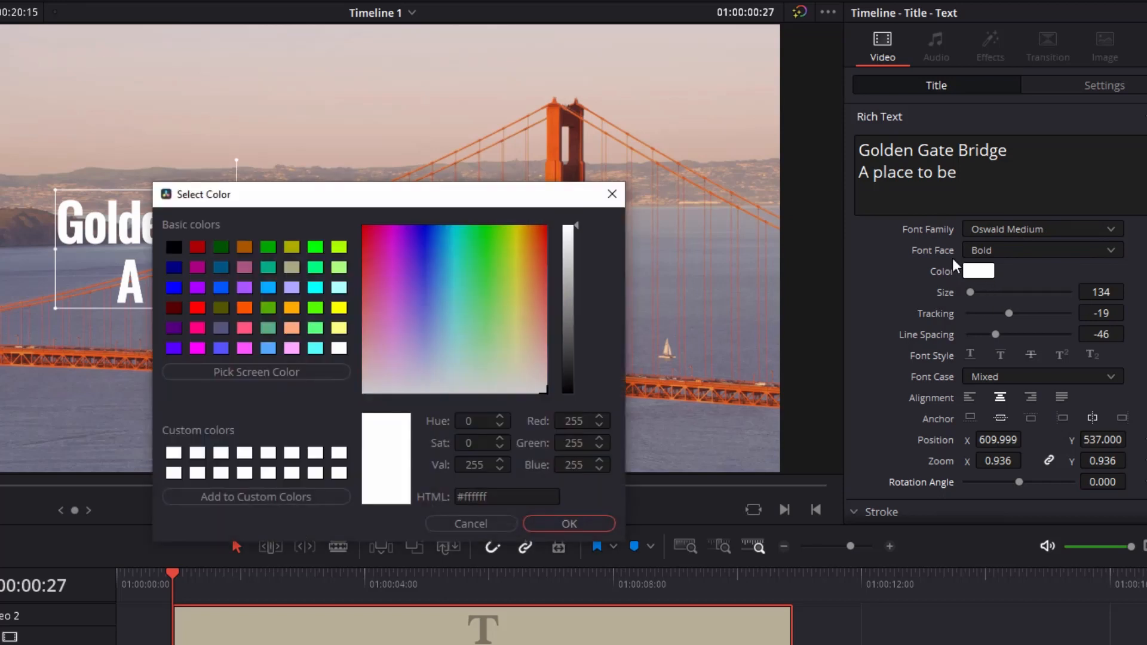
pyautogui.click(218, 288)
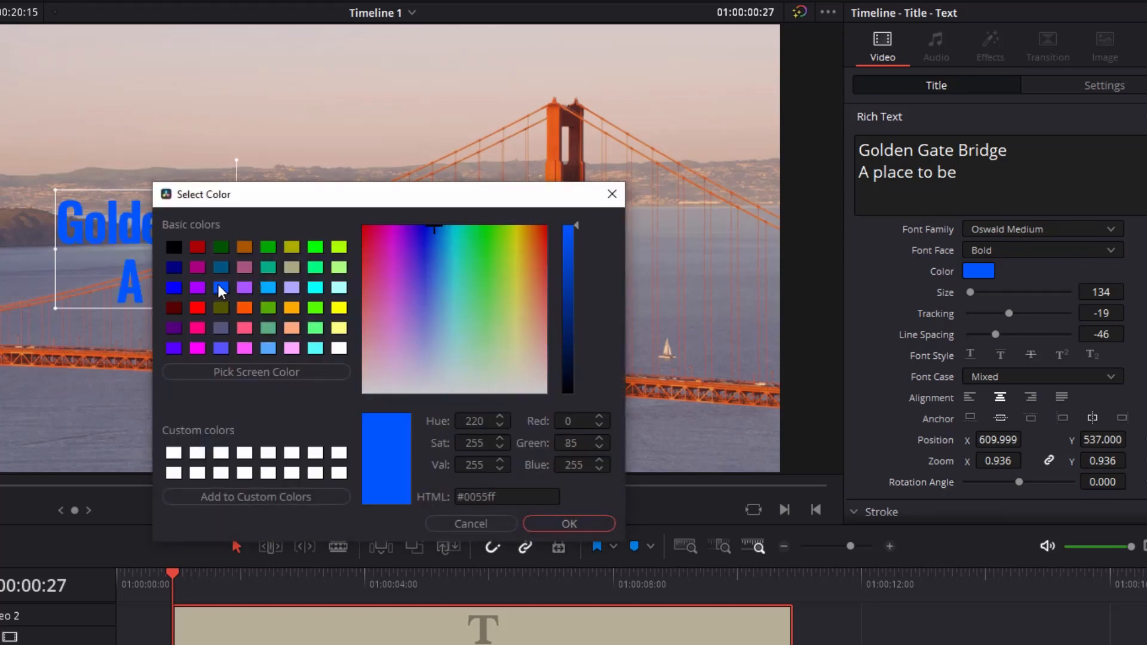
pyautogui.click(570, 296)
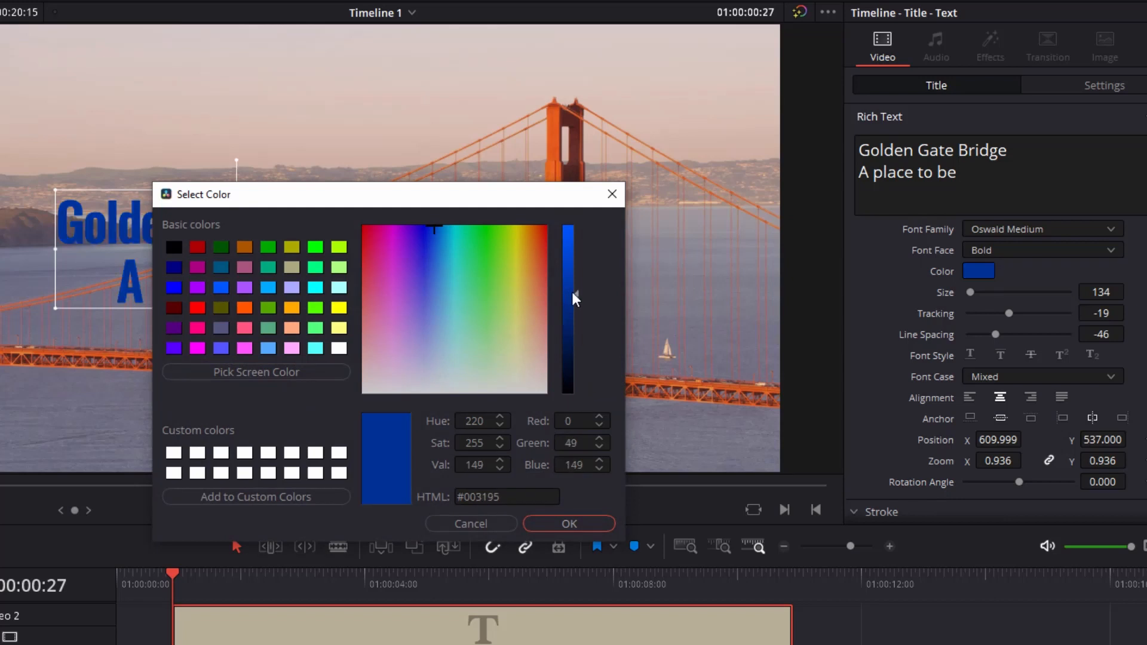
pyautogui.click(570, 524)
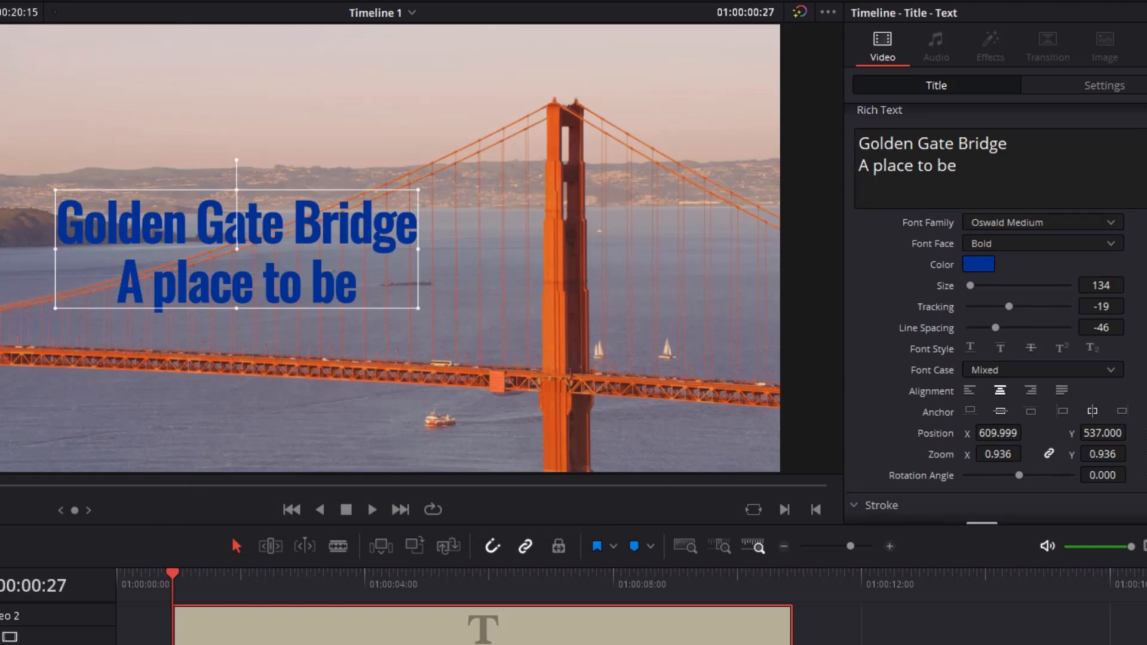
pyautogui.scroll(-5, 995, 314)
pyautogui.scroll(-1, 996, 315)
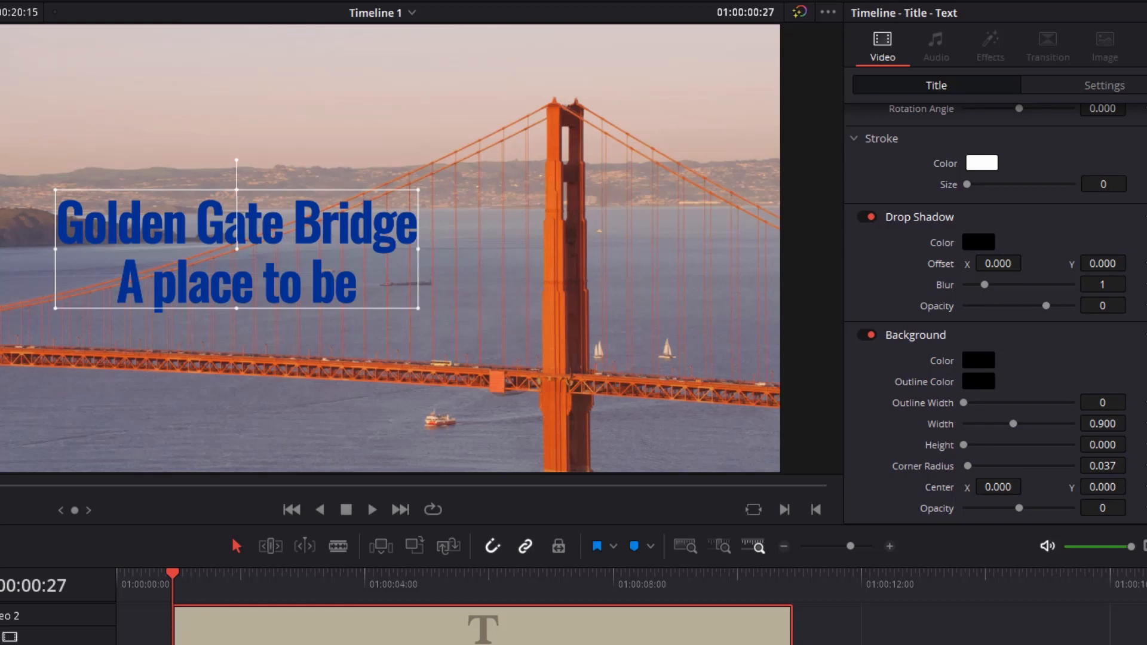
pyautogui.scroll(8, 995, 314)
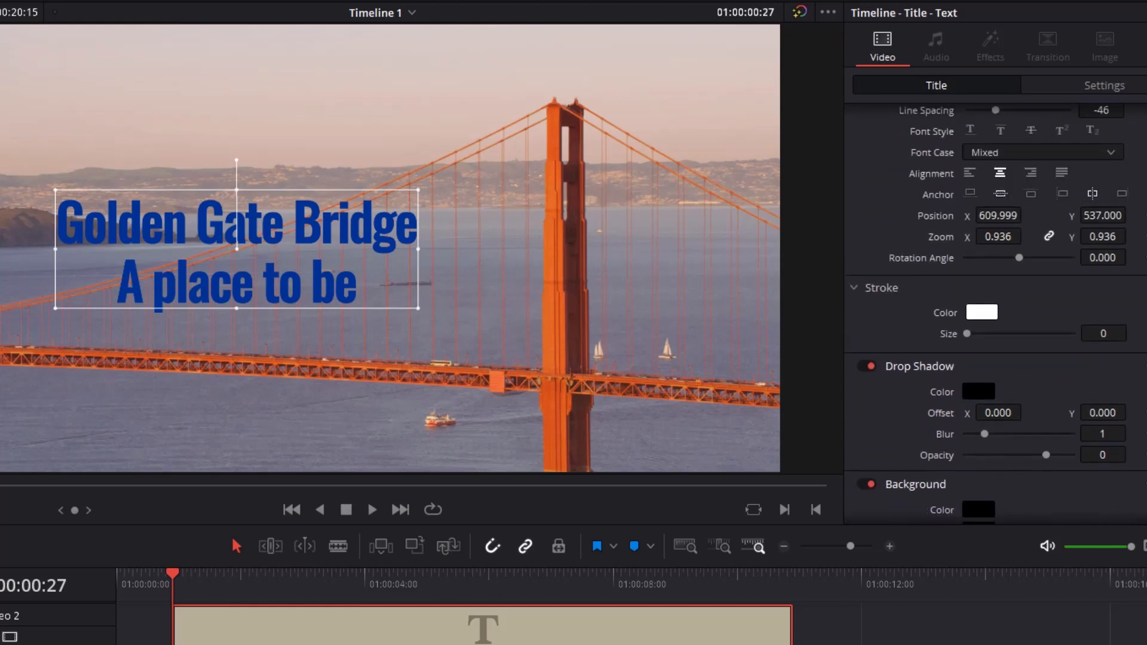